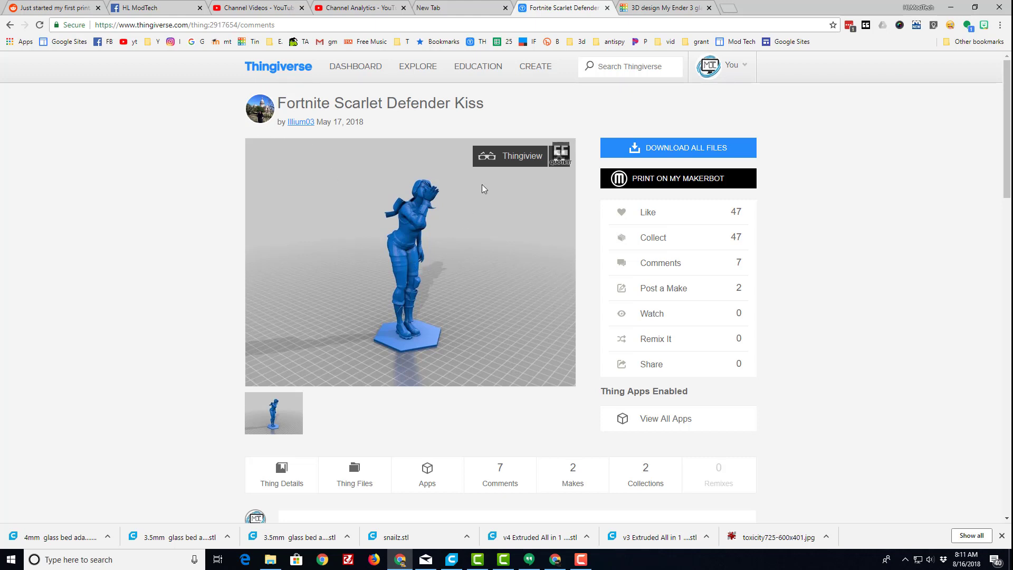
Open the Thingiview preview of the Scarlet Defender Kiss figure and rotate it to see its sides
click(514, 154)
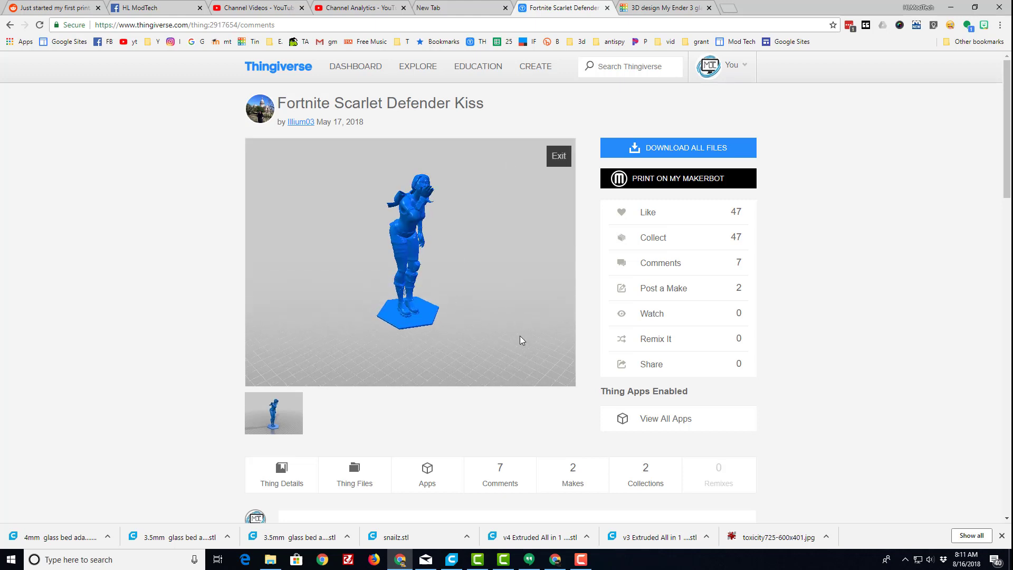
drag(520, 335, 422, 262)
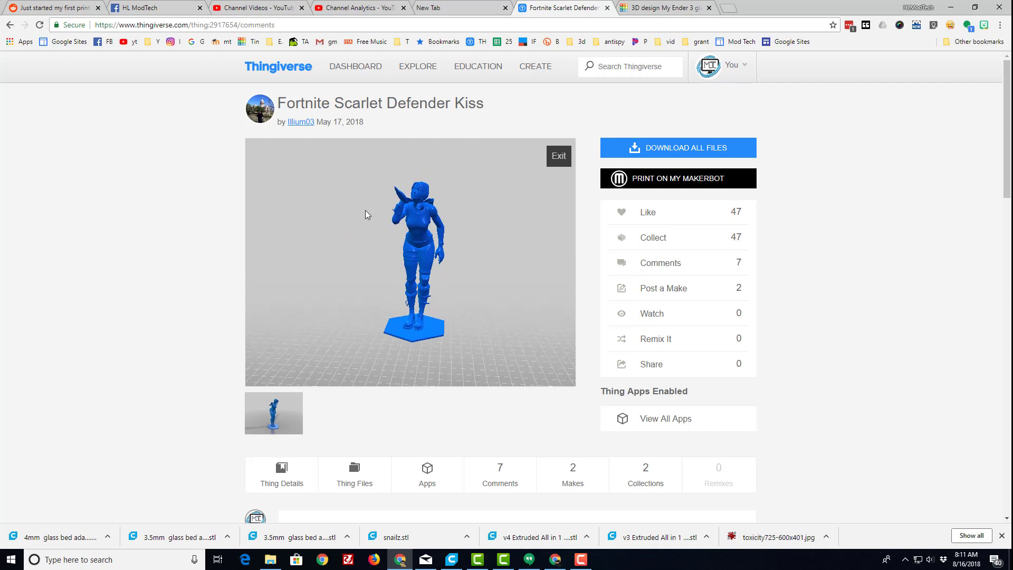
drag(394, 226, 394, 339)
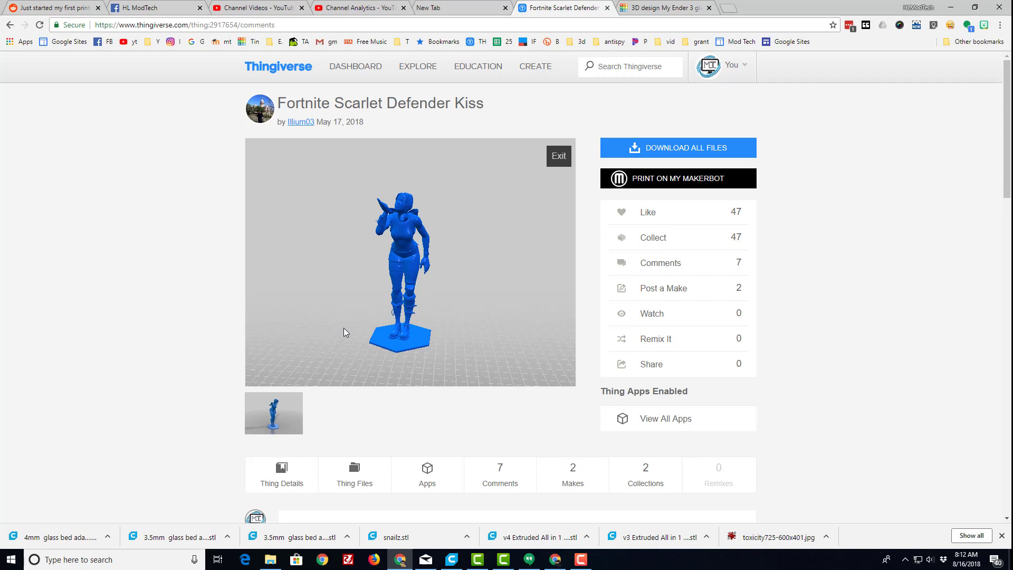
Download sarah1hex_02.stl from the Thing Files list into the 3dmodeling folder
scroll(390, 427, down, 2)
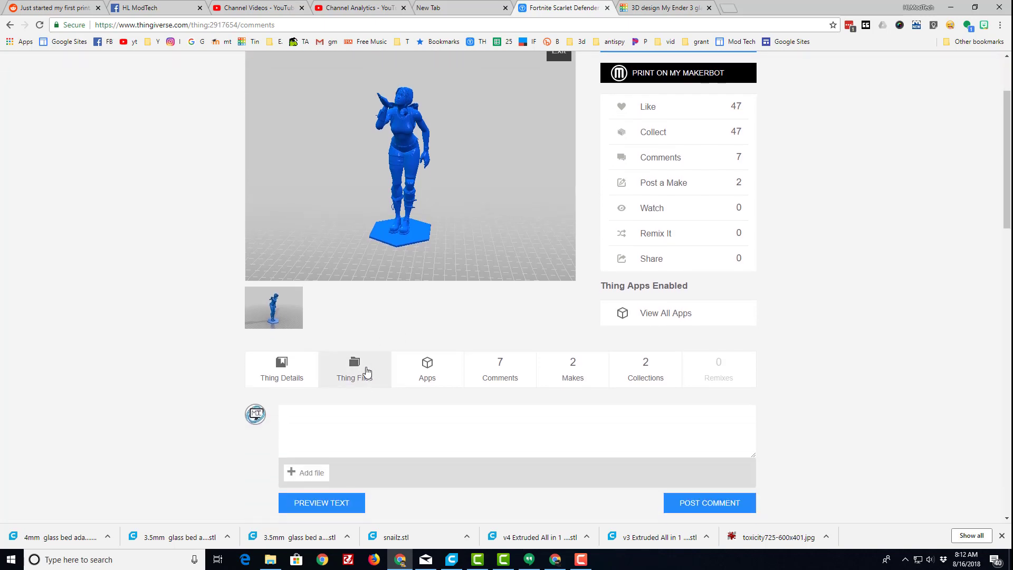
click(368, 371)
scroll(396, 338, down, 5)
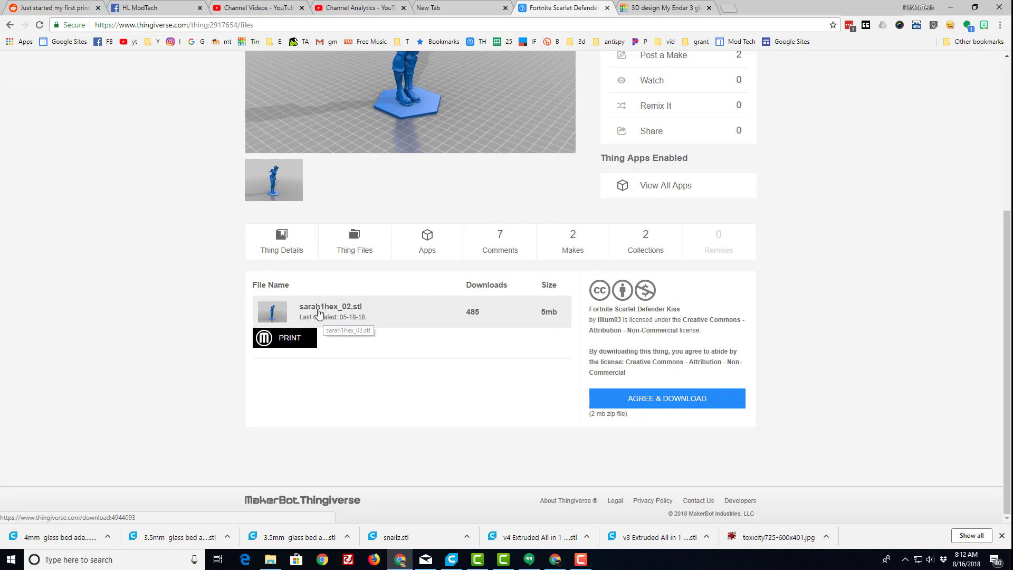
click(340, 311)
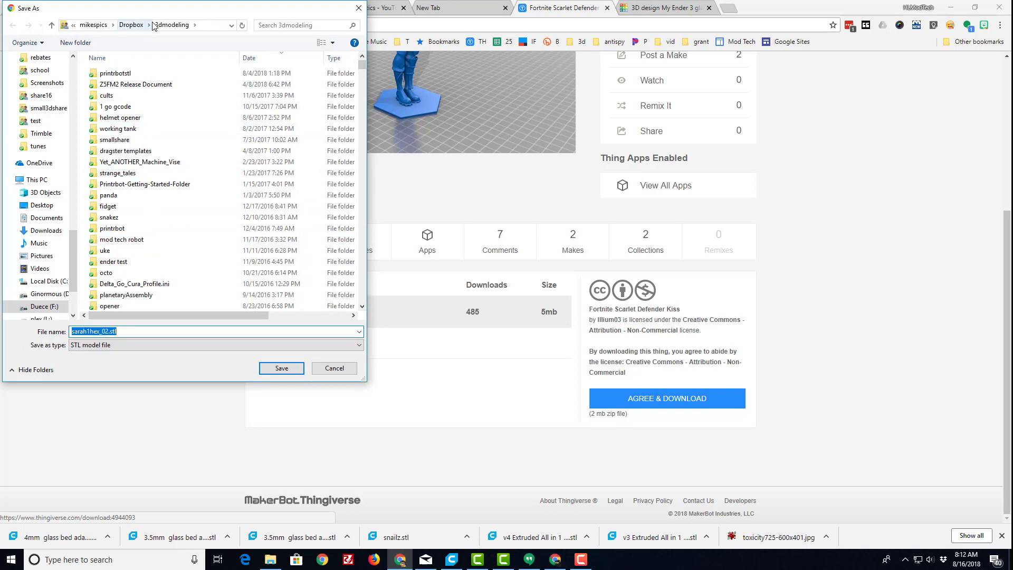
click(282, 373)
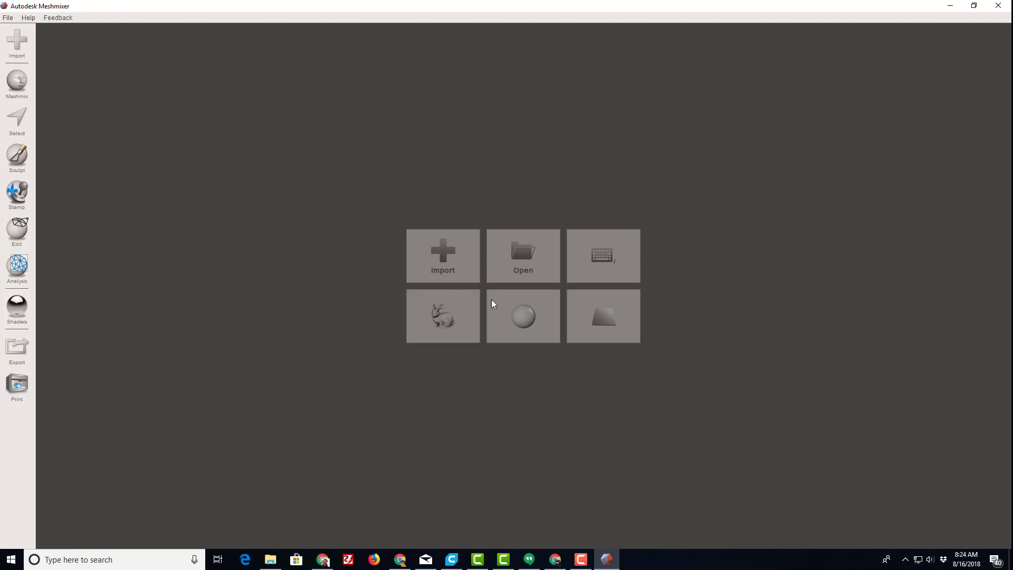
Import sarah1hex_02.stl into Meshmixer through the Open Mesh dialog
click(450, 265)
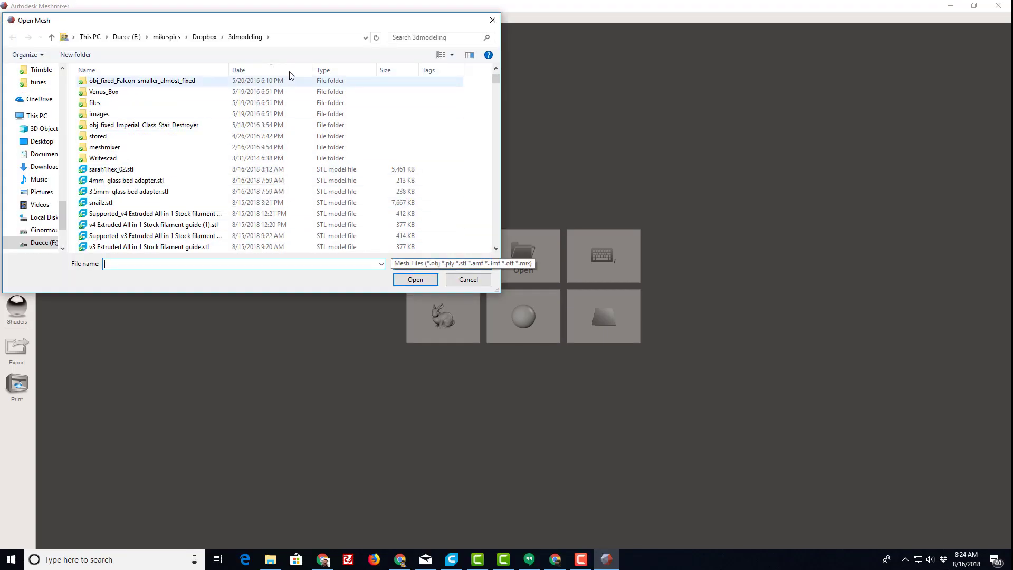
click(116, 169)
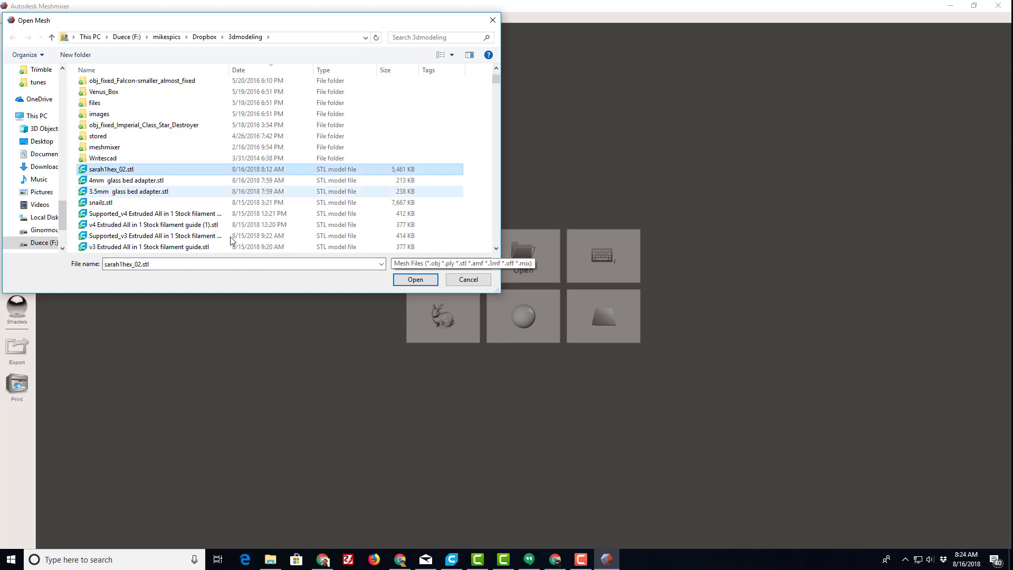
click(398, 280)
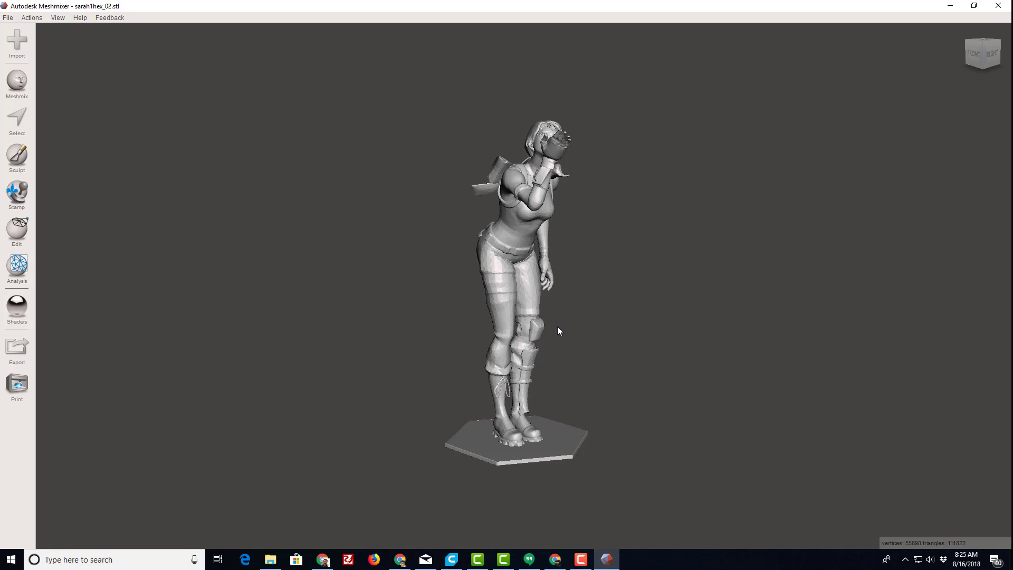
Inspect the figure from orbit, front and right views, then bring up the Edit tools
right_drag(768, 385, 430, 230)
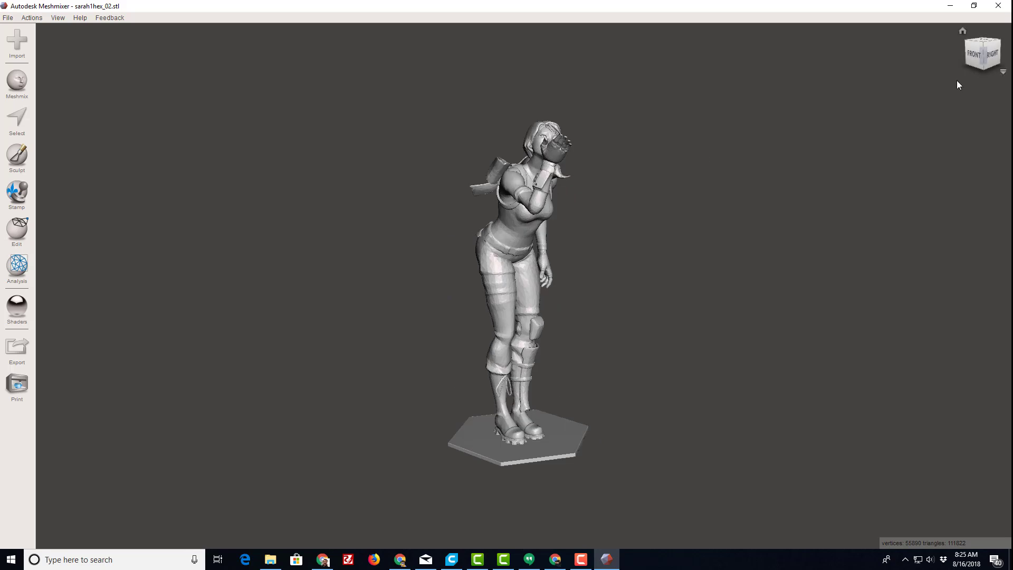
click(976, 55)
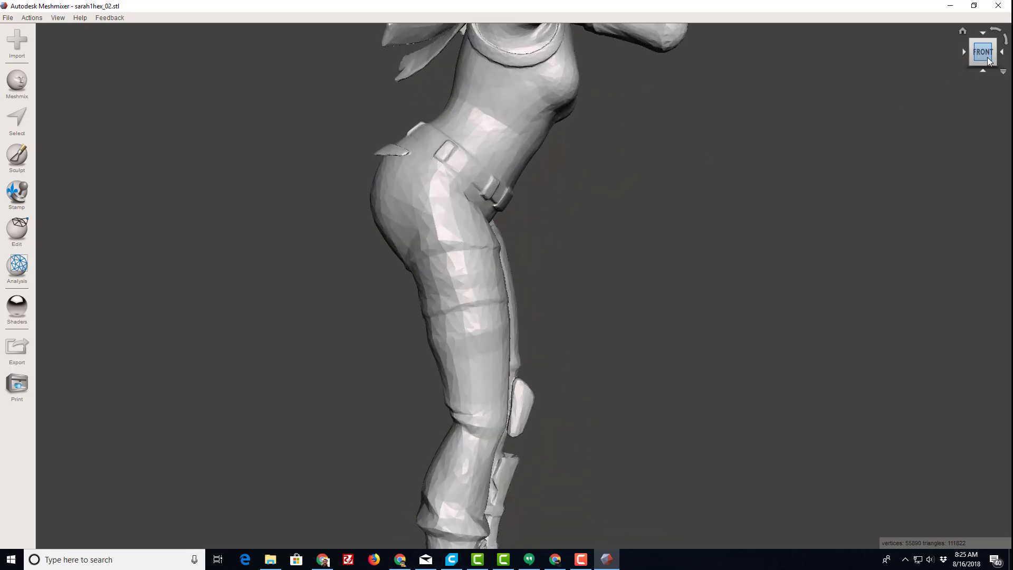
click(993, 46)
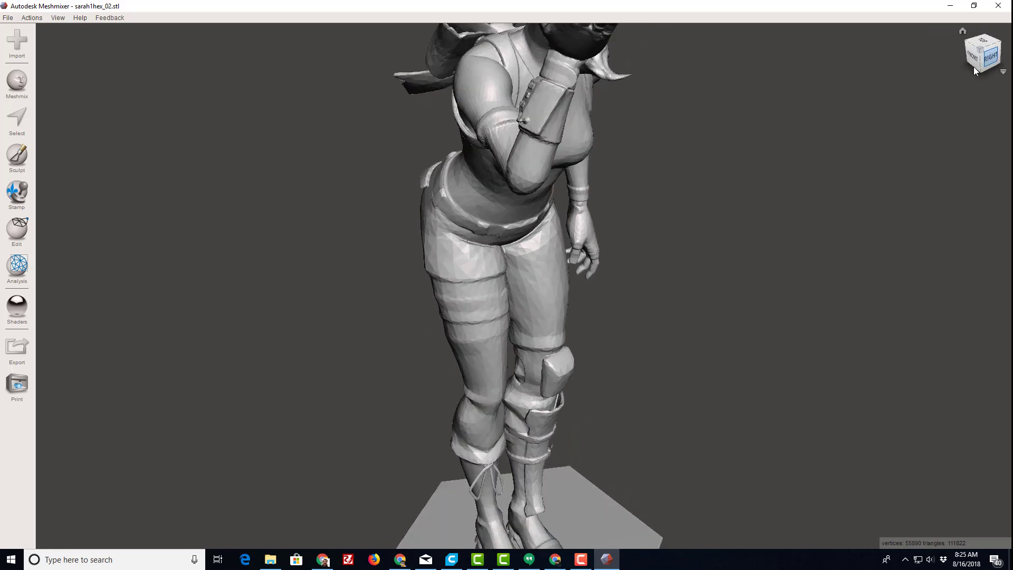
scroll(736, 239, down, 6)
scroll(587, 245, up, 2)
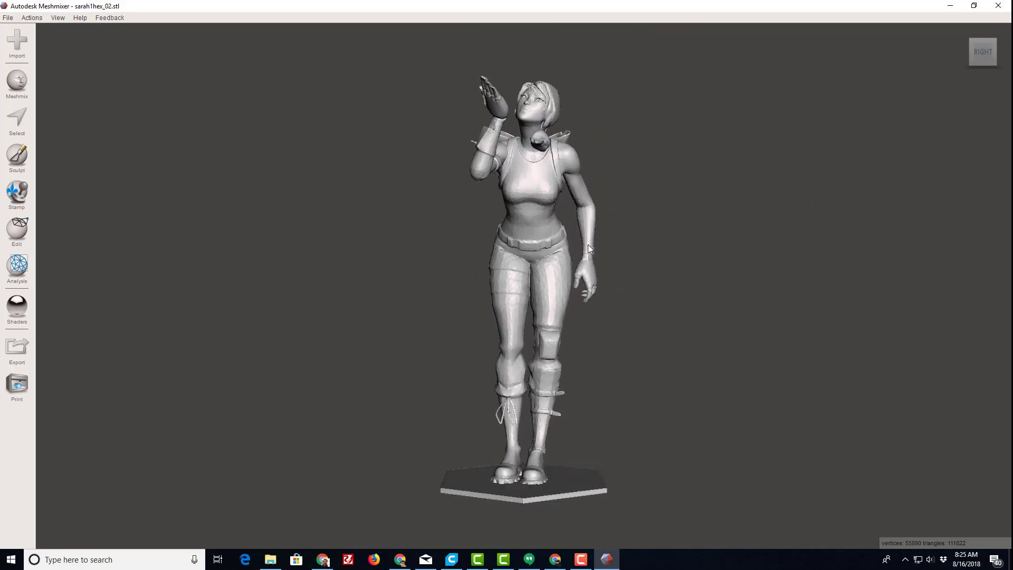
right_drag(577, 257, 381, 277)
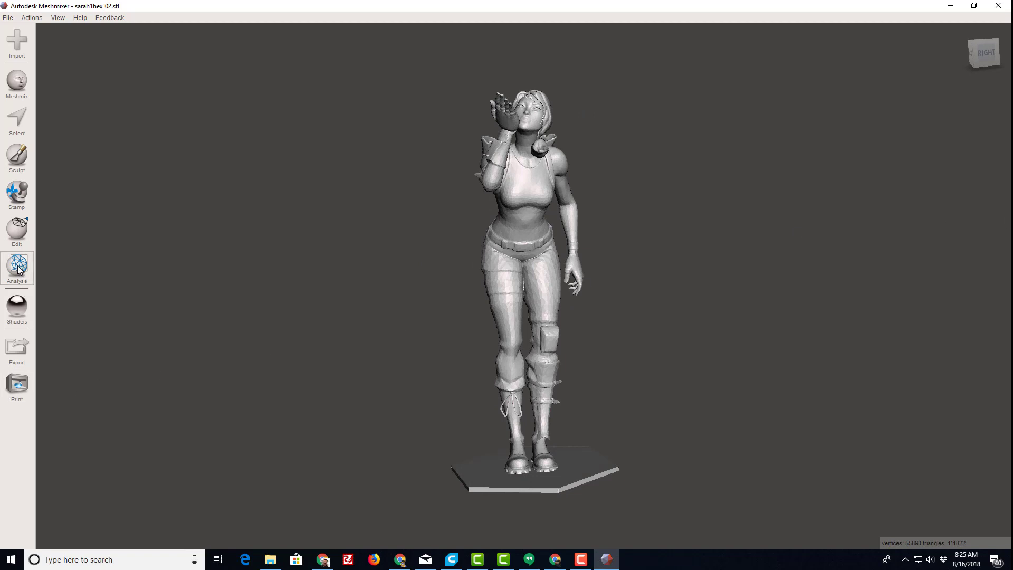
click(16, 233)
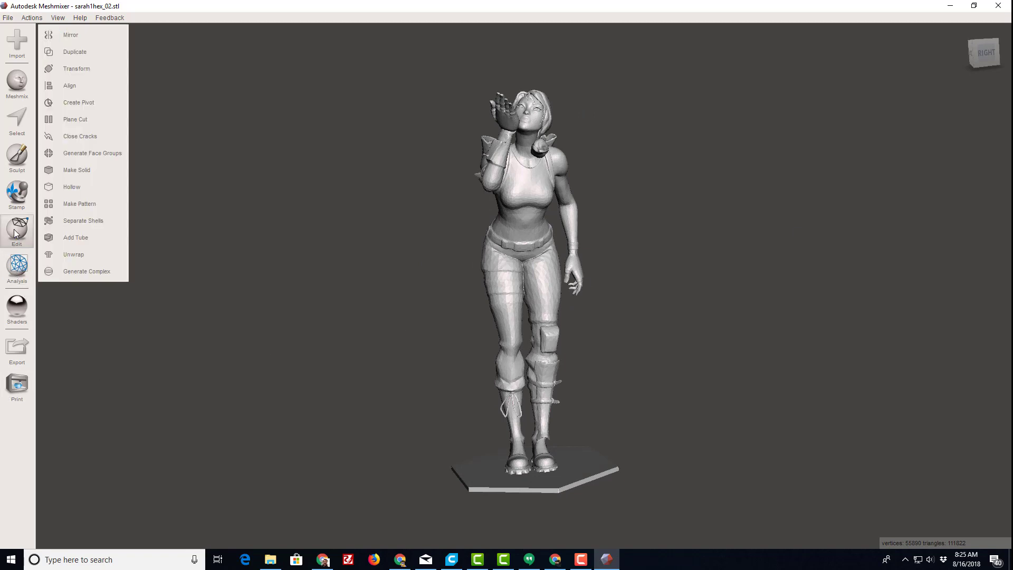
Align the figure to the world origin
click(87, 91)
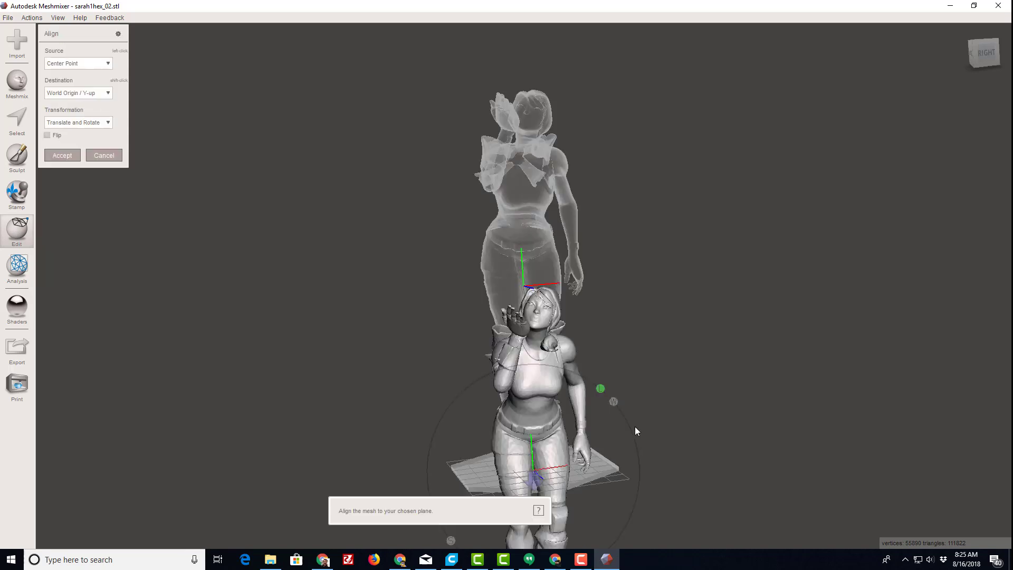
click(59, 155)
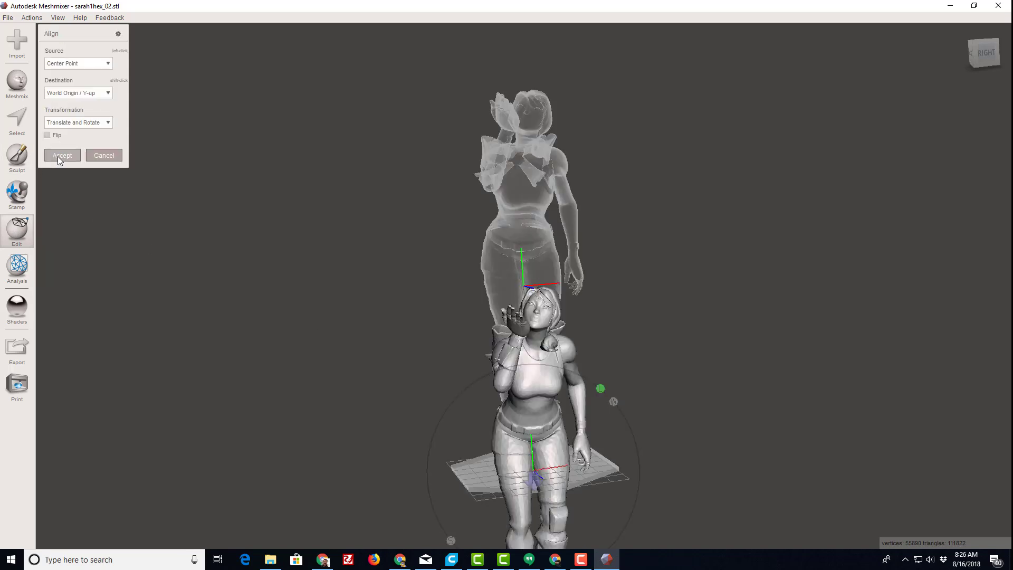
click(983, 52)
scroll(885, 161, down, 3)
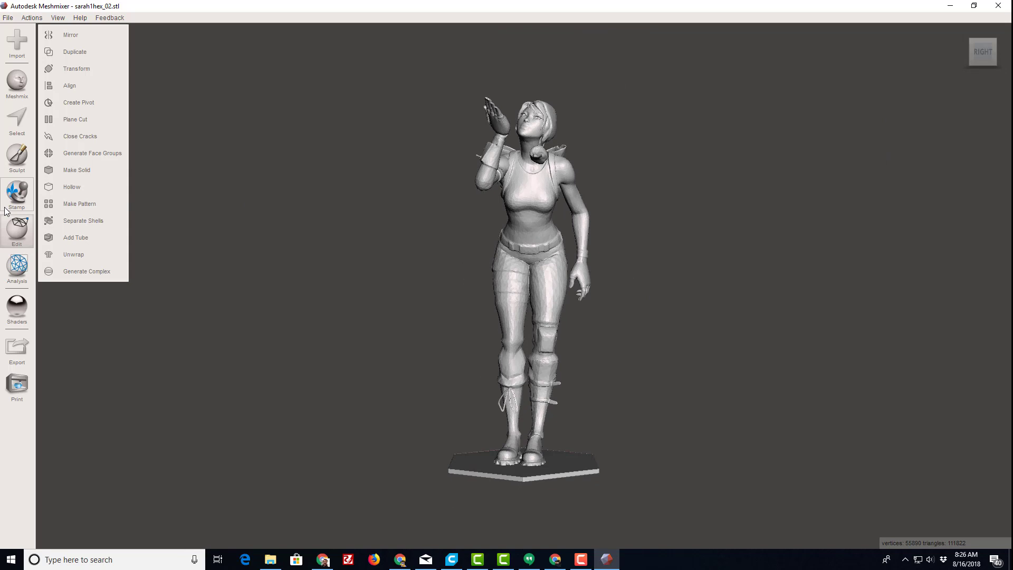
Auto-repair all mesh defects with the Inspector and check the repaired figure from several views
click(16, 268)
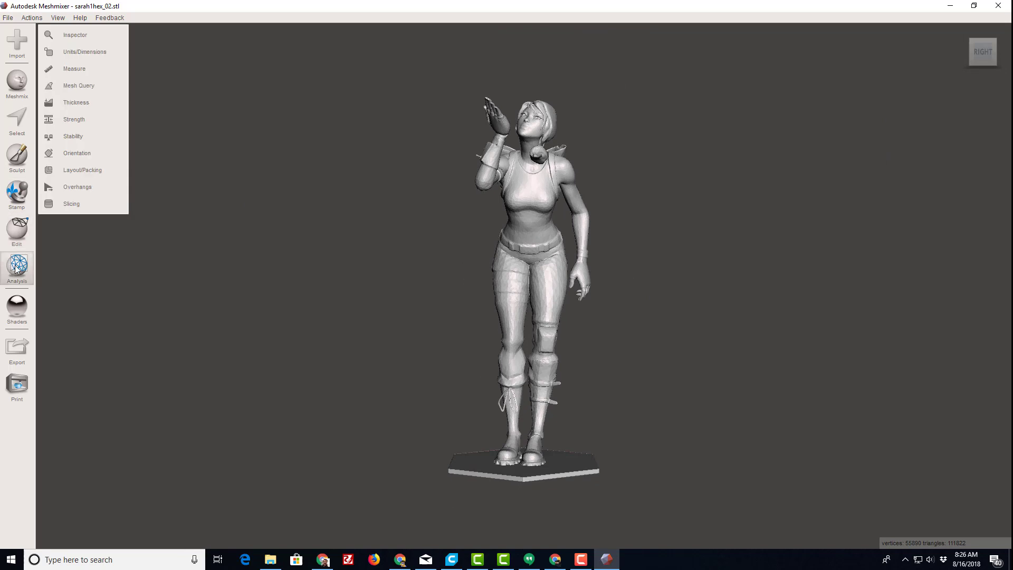
click(93, 34)
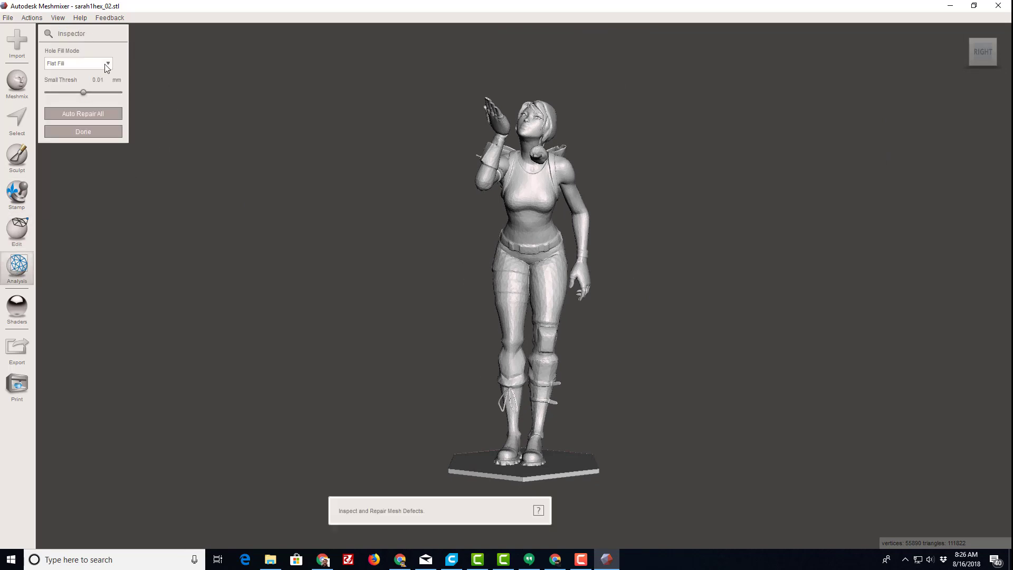
click(89, 115)
right_drag(300, 178, 590, 190)
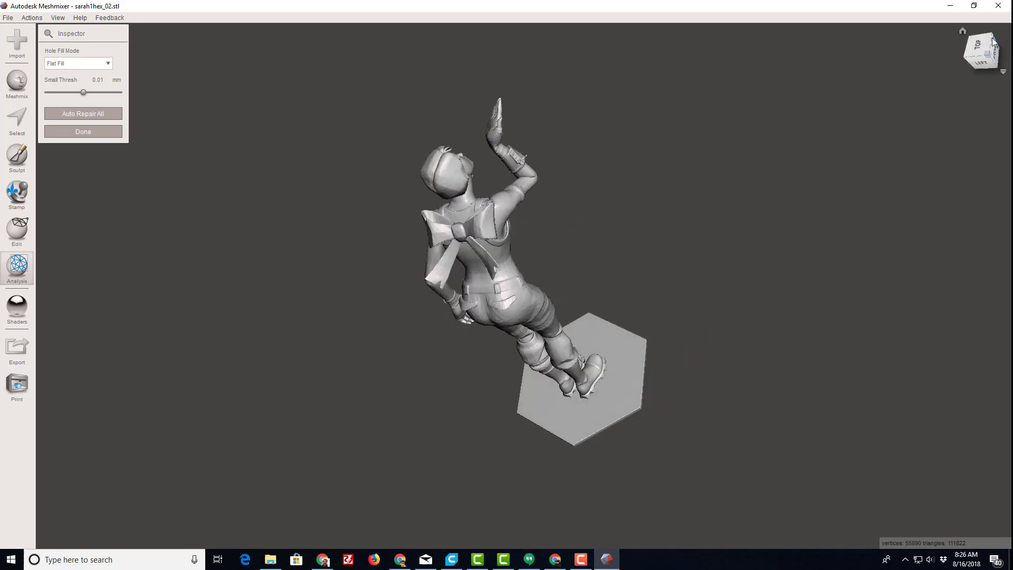
click(985, 53)
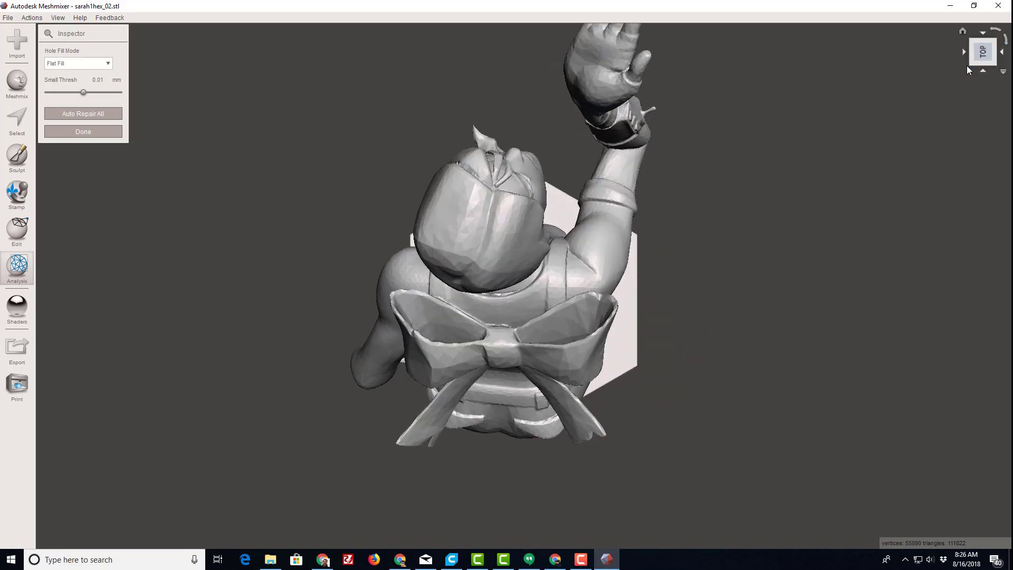
click(974, 66)
click(977, 63)
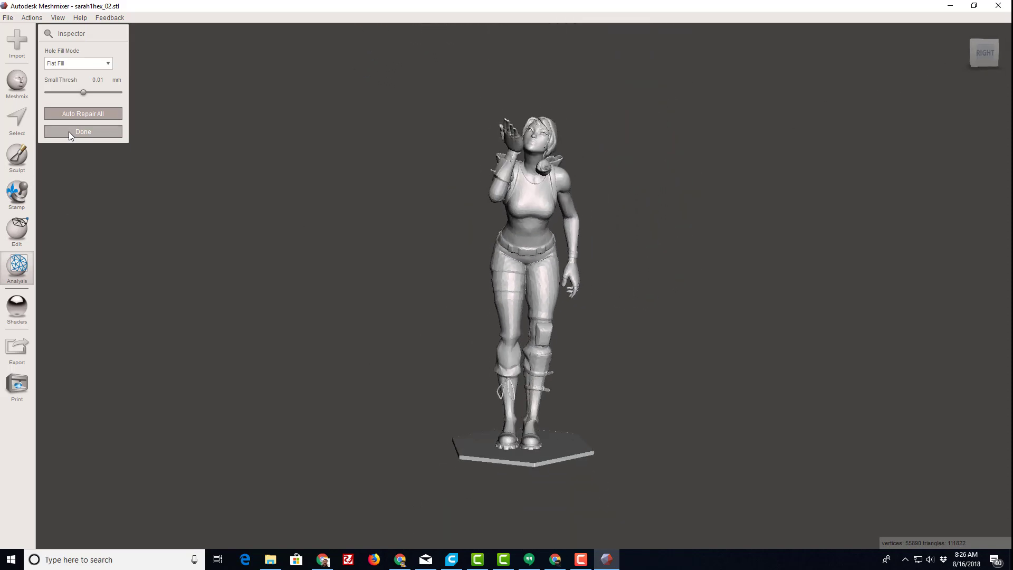
click(68, 131)
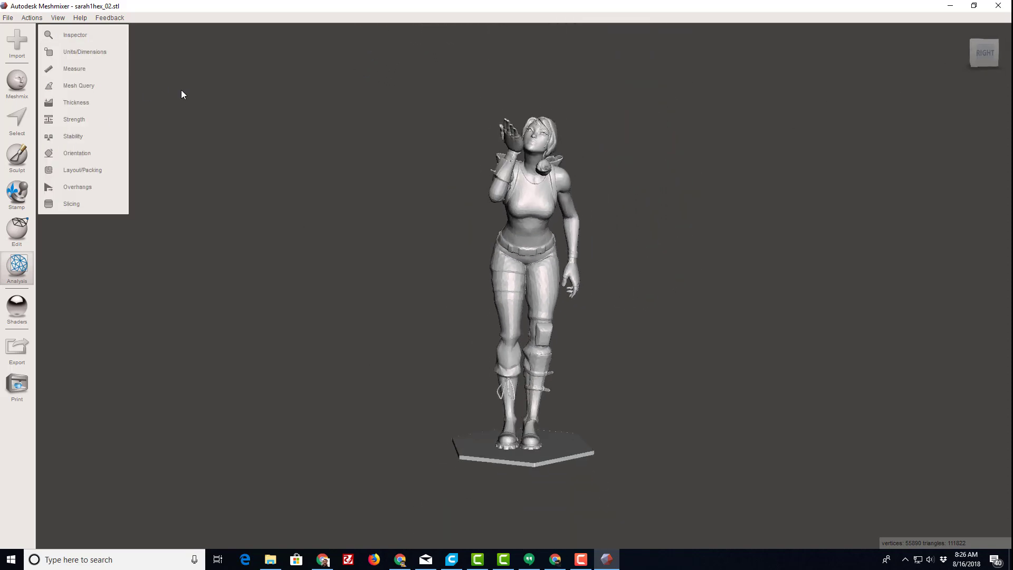
Generate Overhangs supports from the Replicator 3mm Defaults preset and inspect them from several angles
click(92, 186)
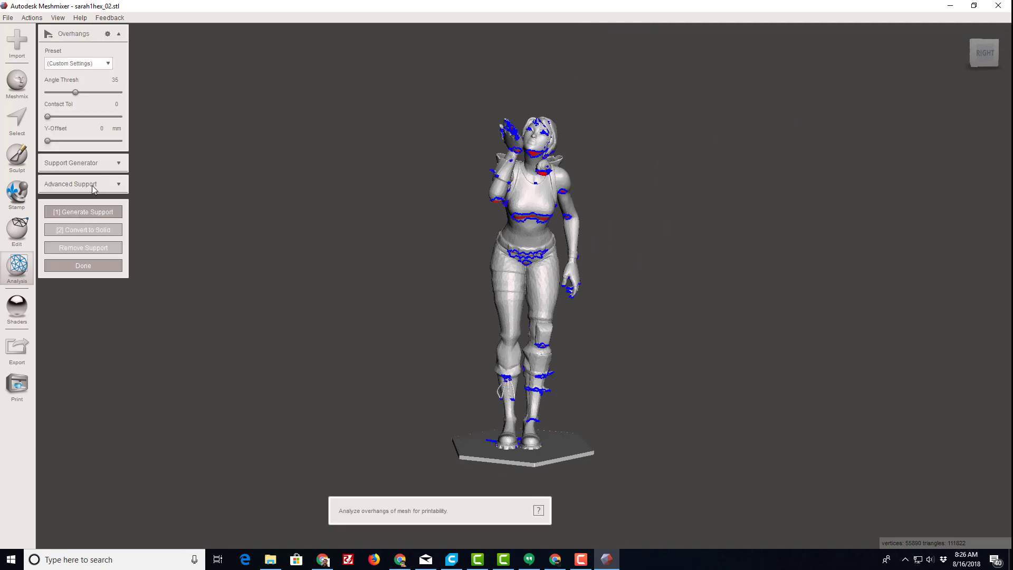
click(108, 64)
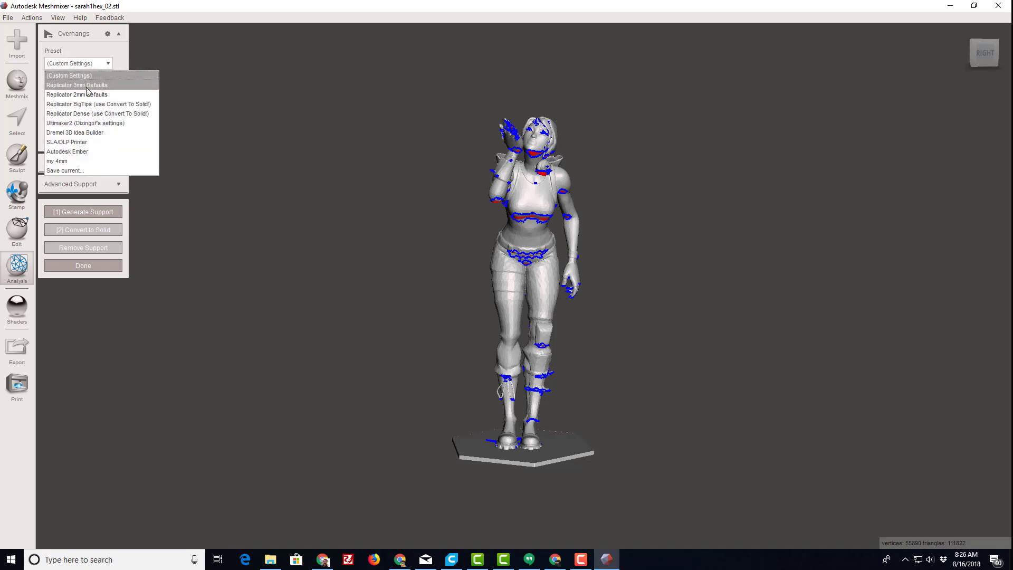
click(88, 85)
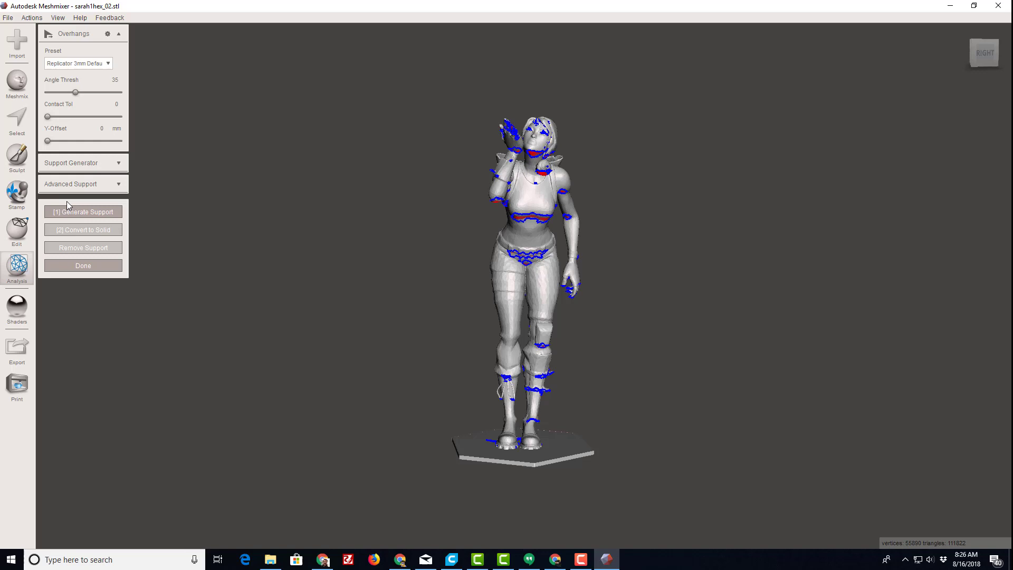
click(80, 213)
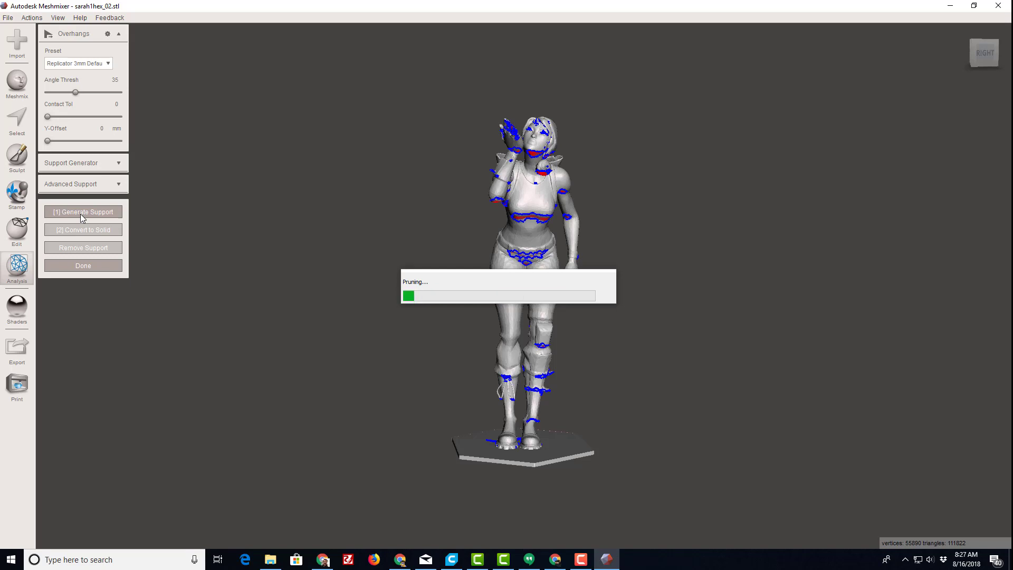
right_drag(283, 186, 560, 154)
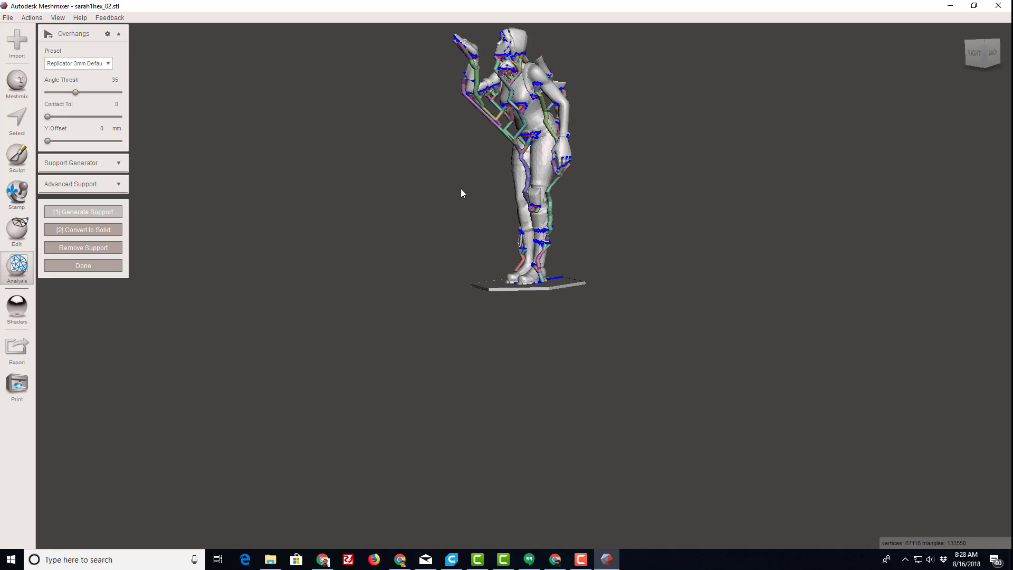
right_drag(461, 190, 463, 165)
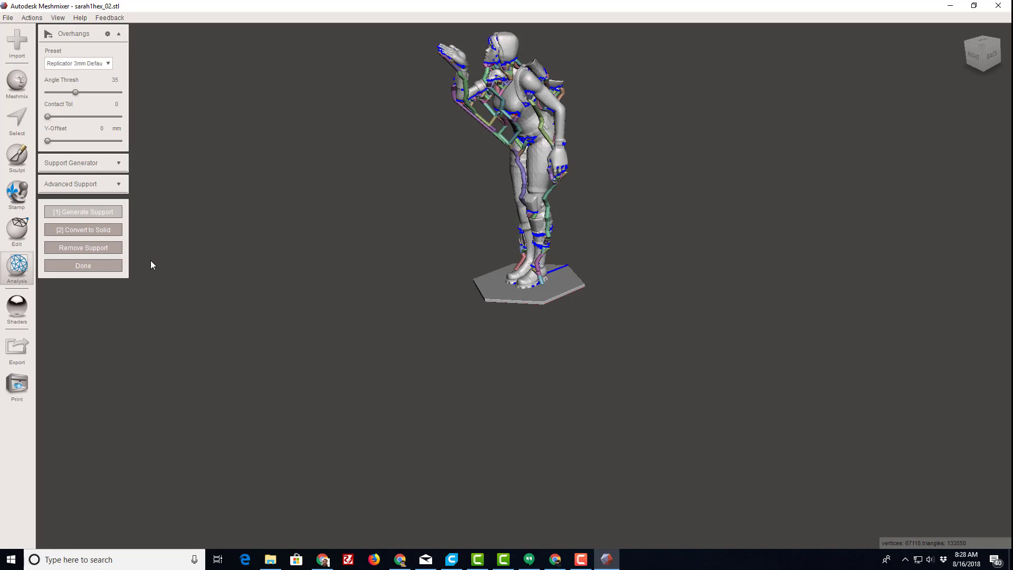
Remove the supports and set support density 15 and layer height 0.3 mm
click(89, 248)
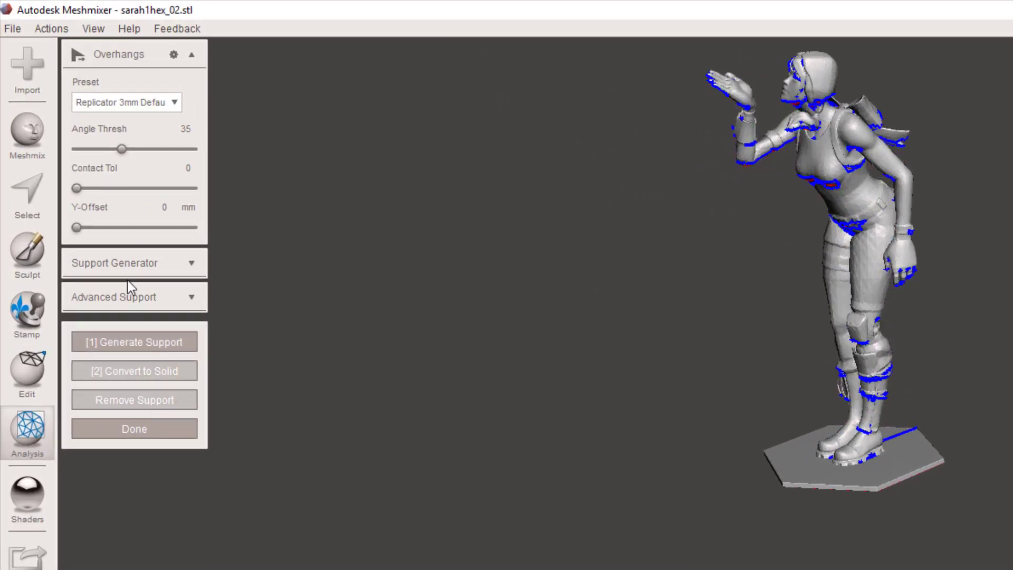
click(190, 263)
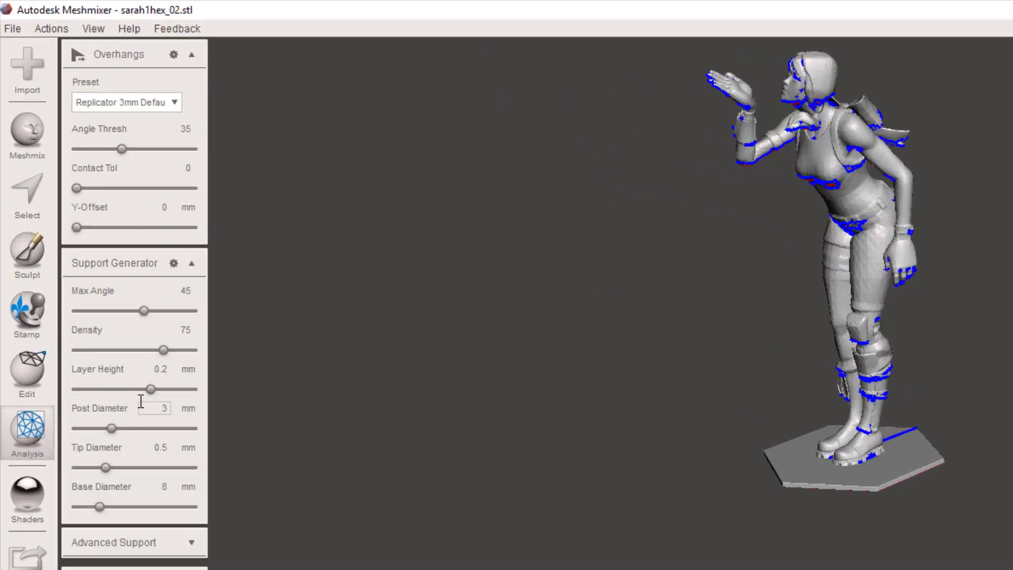
click(180, 330)
text(15)
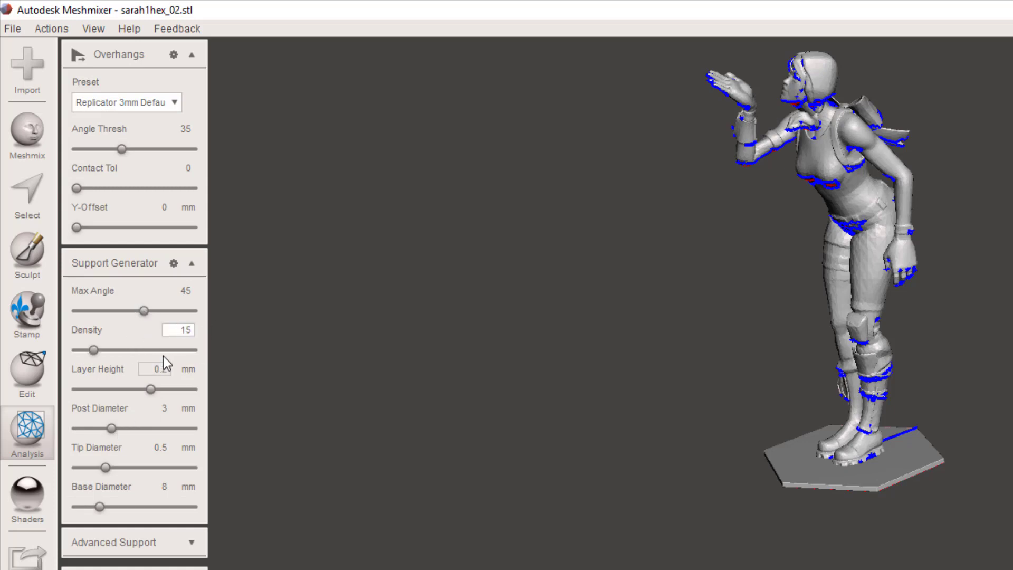
click(163, 368)
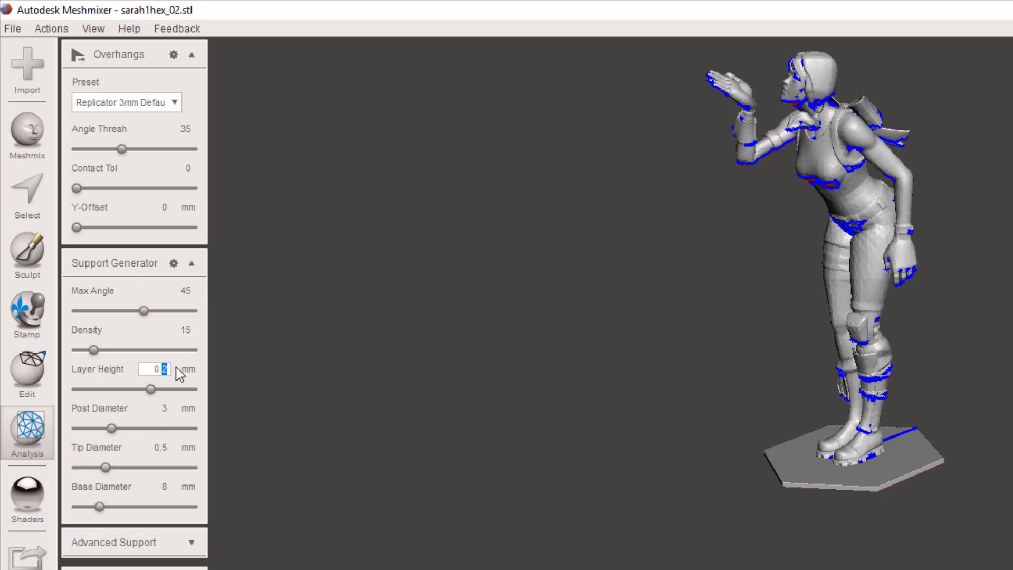
text(0.3)
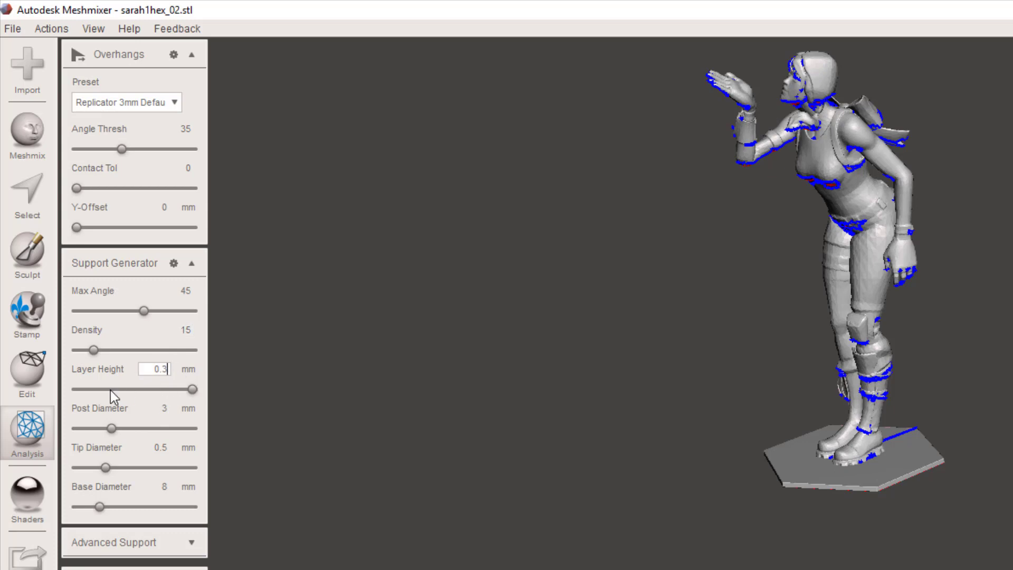
Set the post diameter to 4 mm and the tip diameter to 0.4 mm
click(166, 410)
text(3)
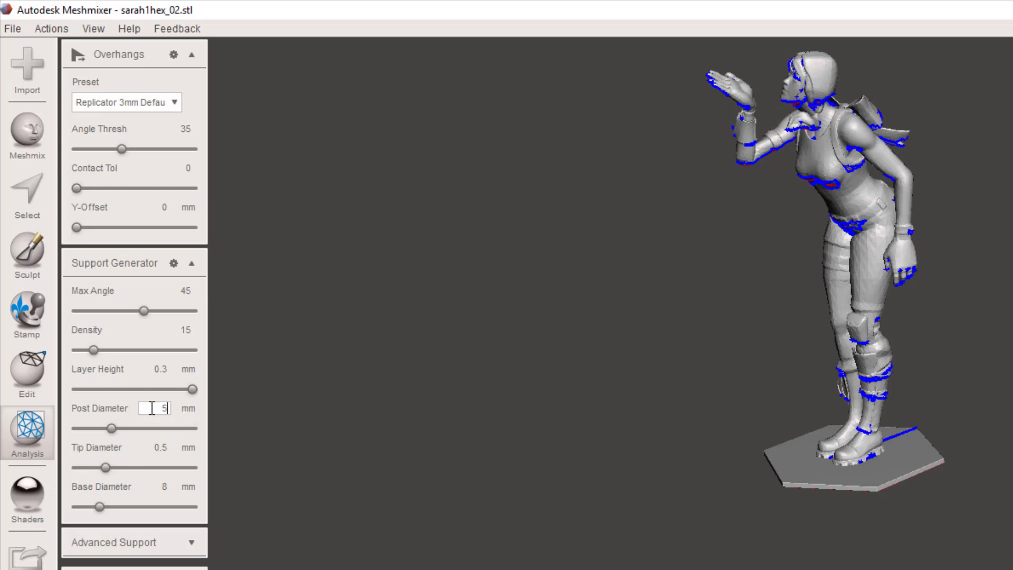
drag(152, 407, 190, 406)
text(4)
drag(164, 447, 190, 449)
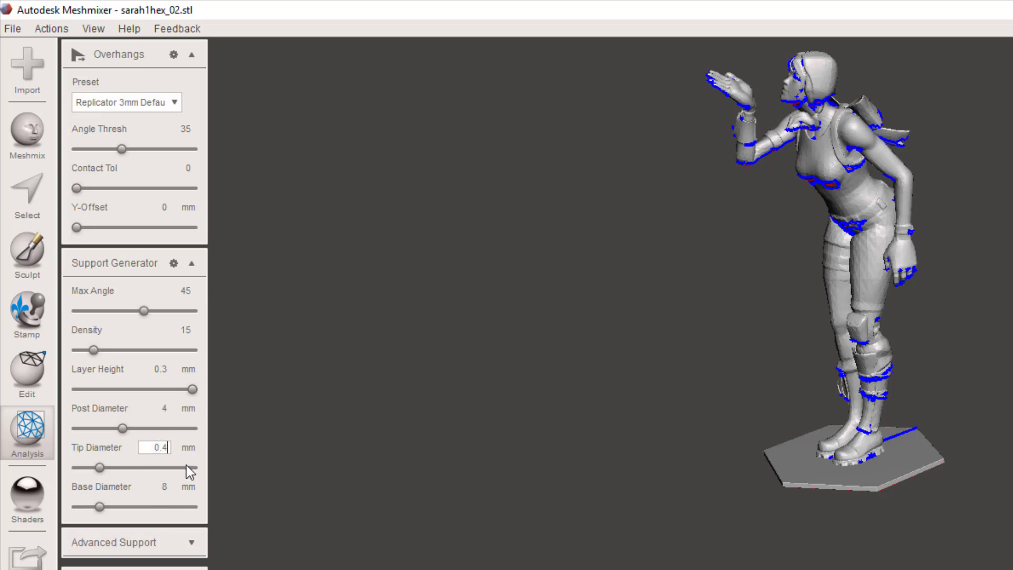
click(164, 487)
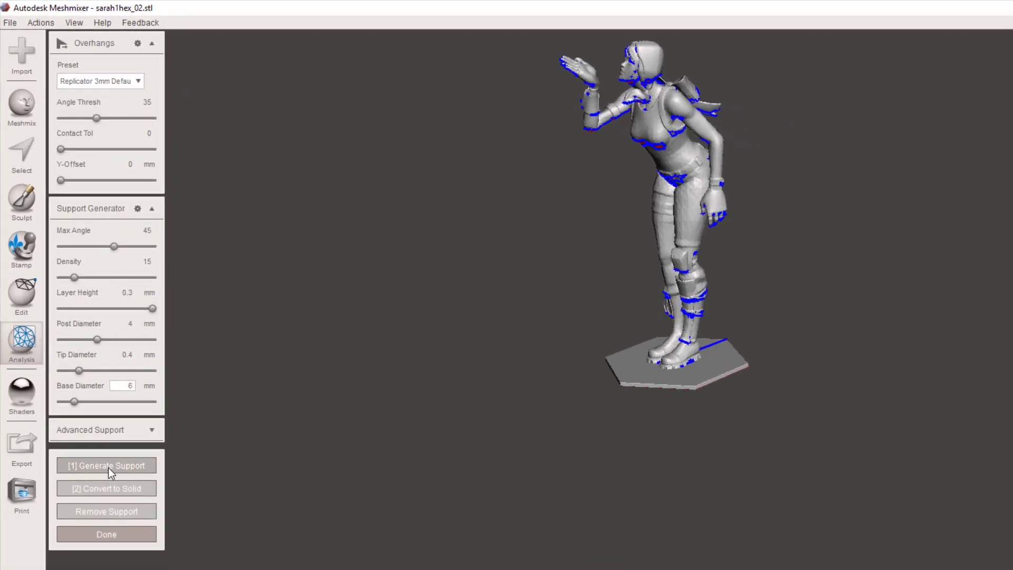
click(111, 466)
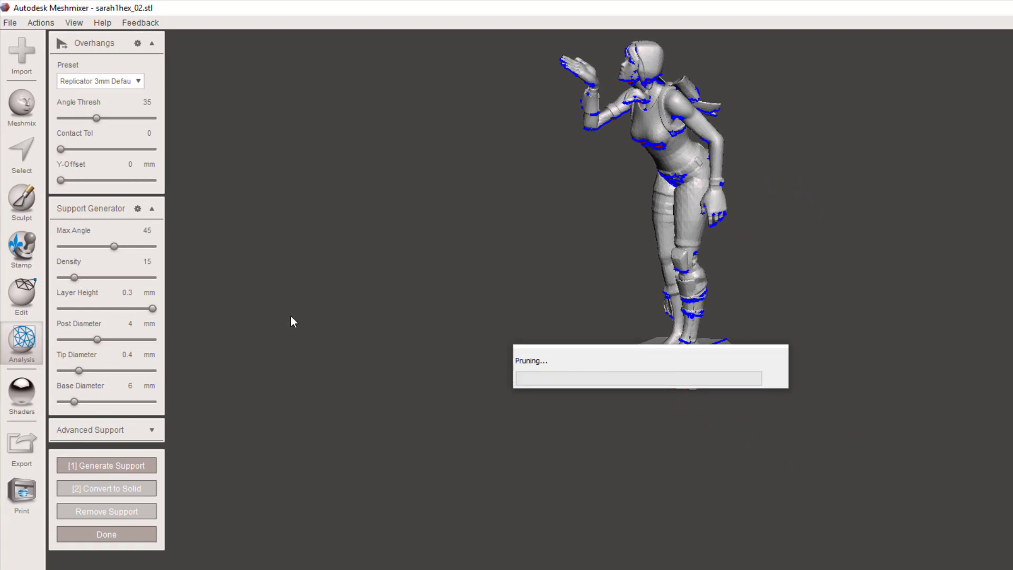
right_drag(540, 393, 626, 342)
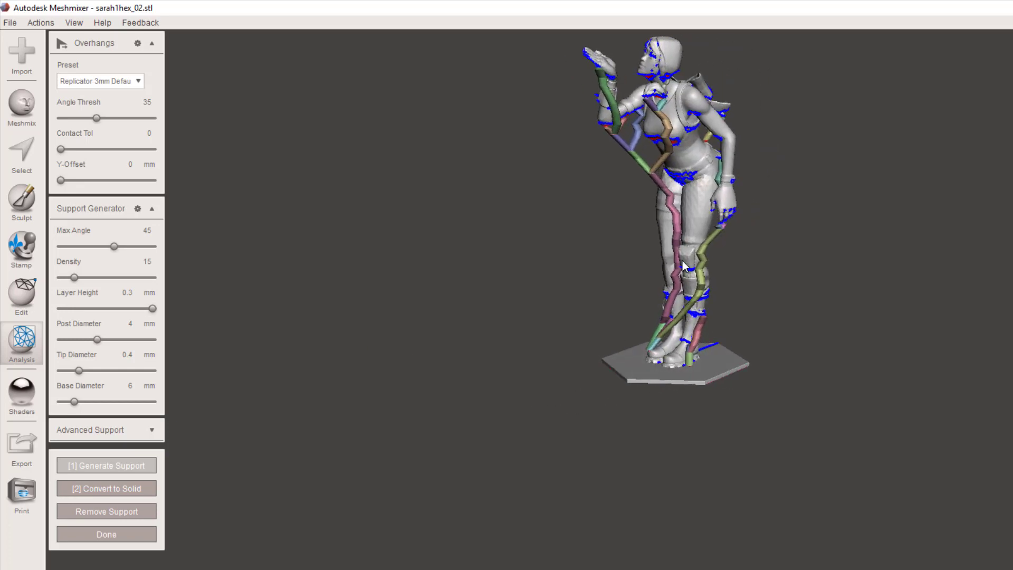
right_drag(682, 260, 687, 346)
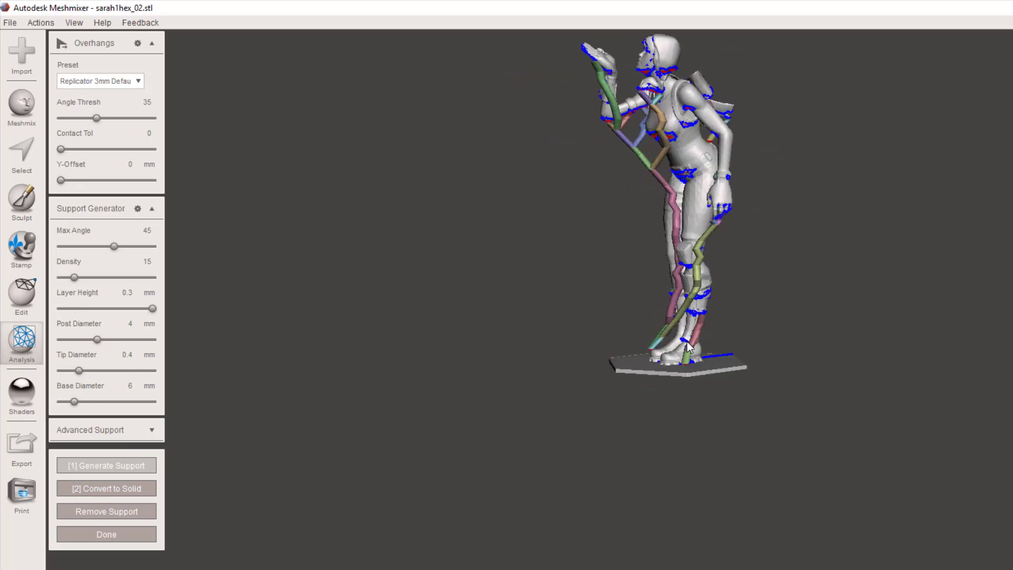
scroll(680, 327, down, 2)
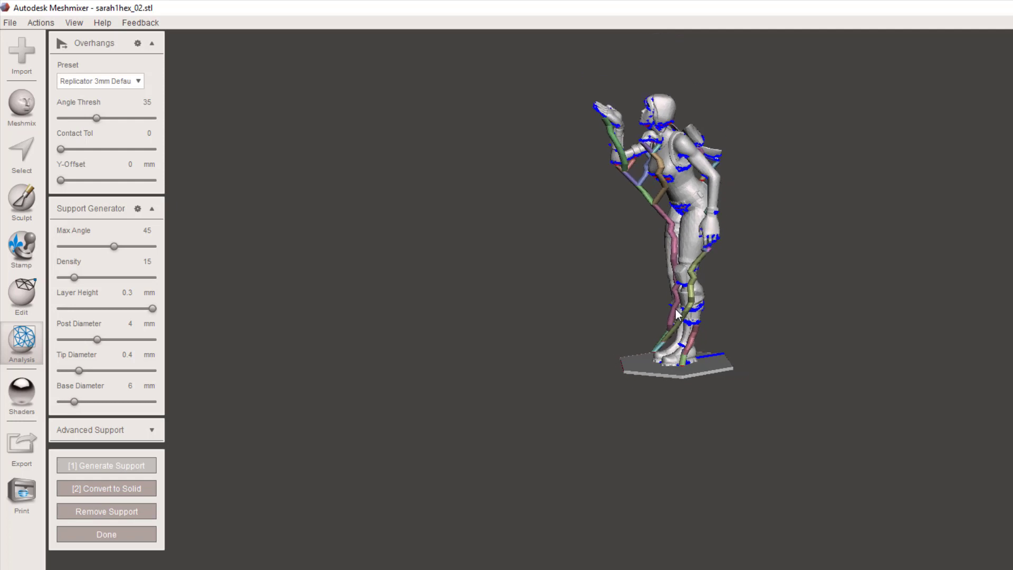
click(108, 513)
right_drag(508, 277, 432, 243)
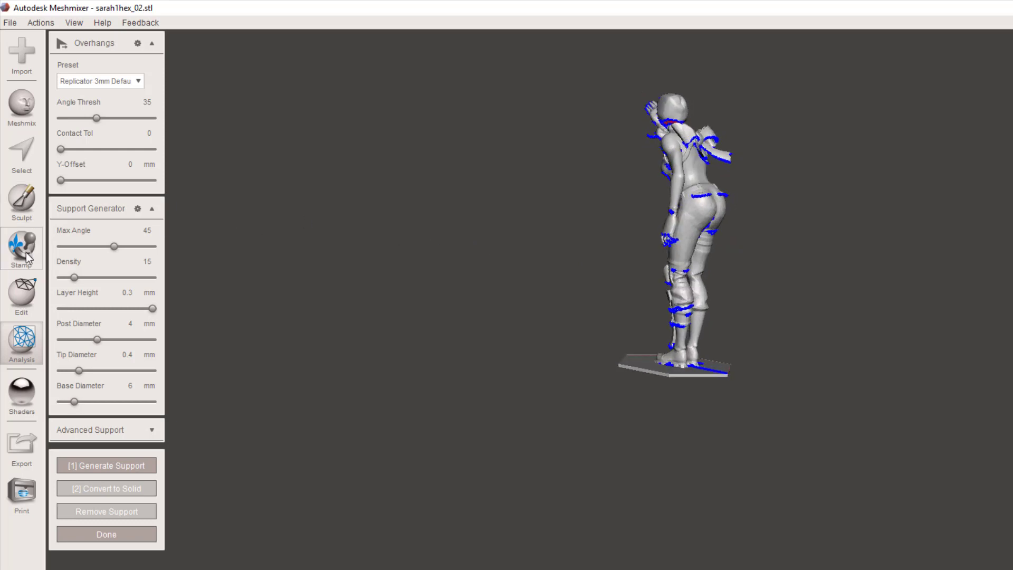
In the Transform tool, enter 80 mm for the figure's Size Y
click(21, 295)
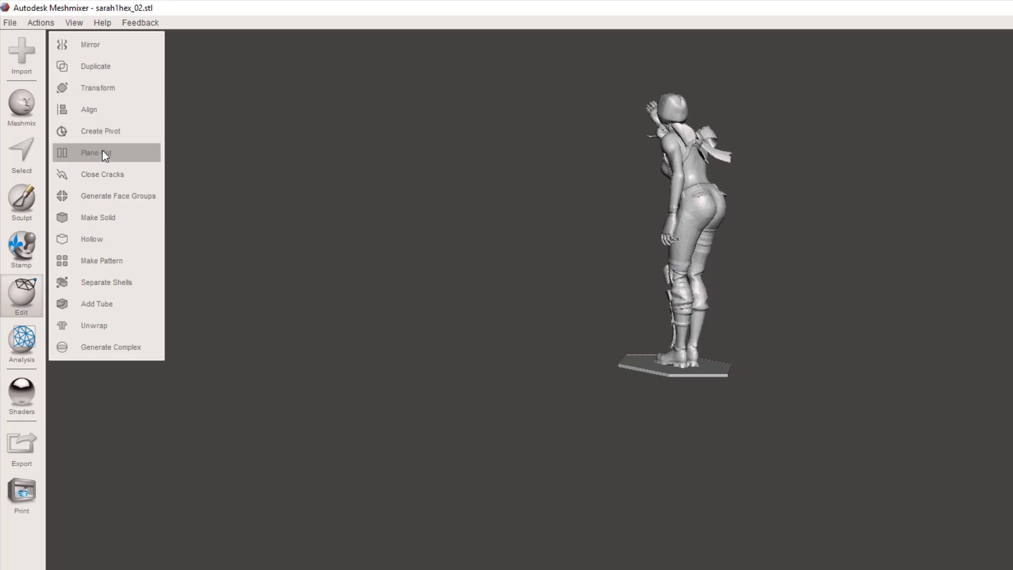
click(97, 87)
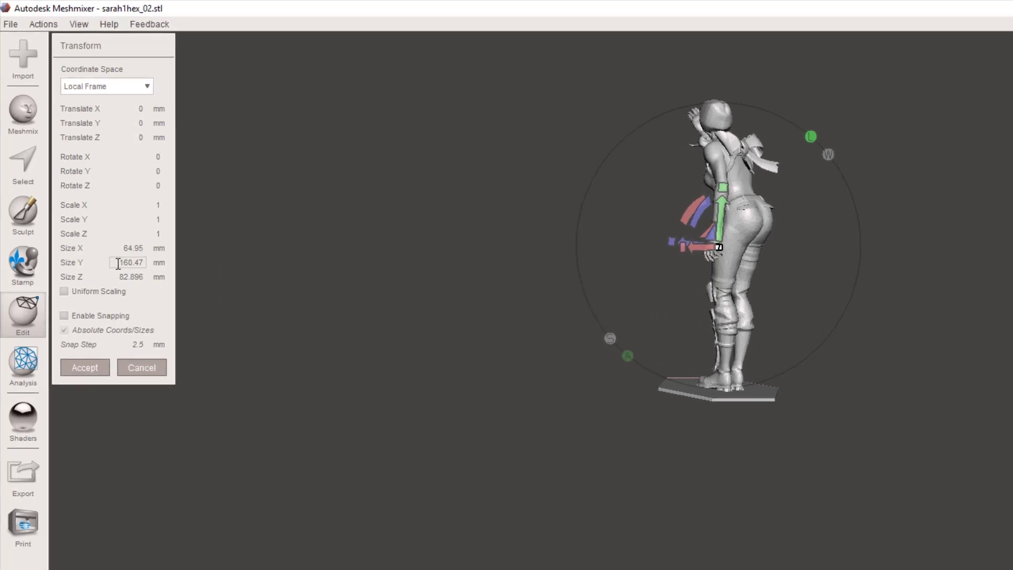
double_click(134, 247)
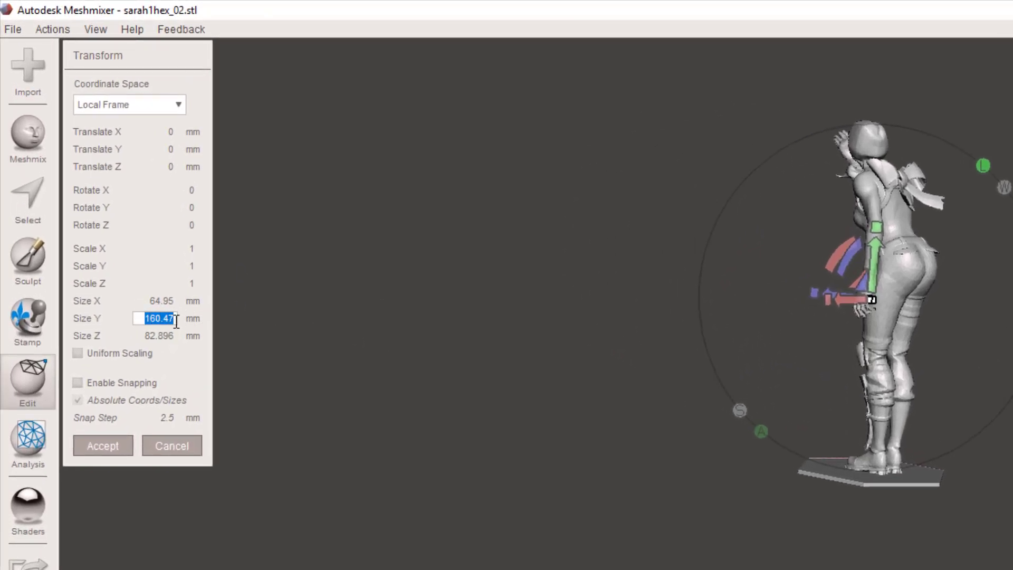
click(150, 319)
double_click(158, 318)
drag(145, 319, 193, 322)
drag(140, 318, 250, 320)
text(80)
key(Return)
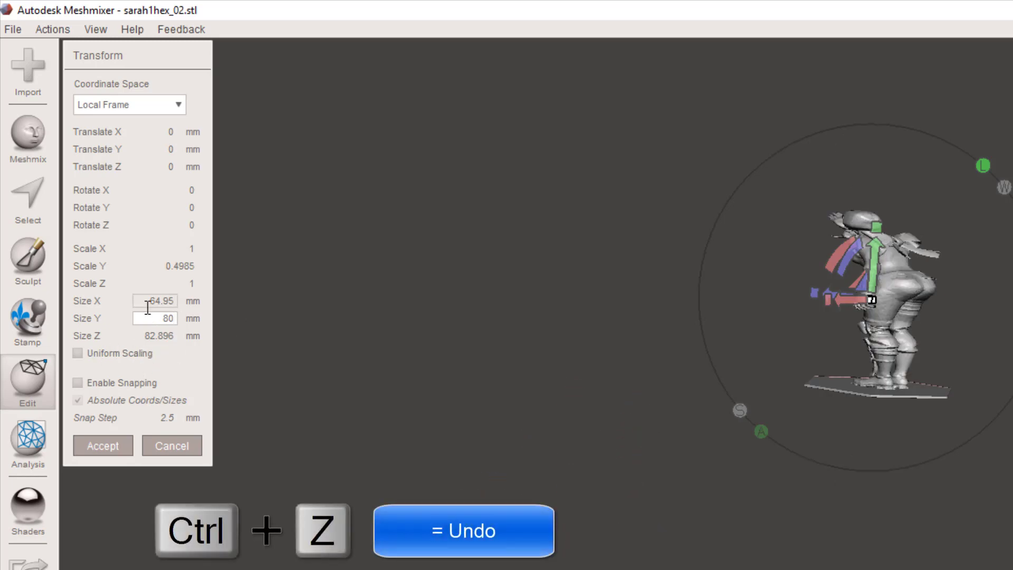
Undo the squashed result, reapply Size Y 80 mm with uniform scaling, and review the figure
key(ctrl+z)
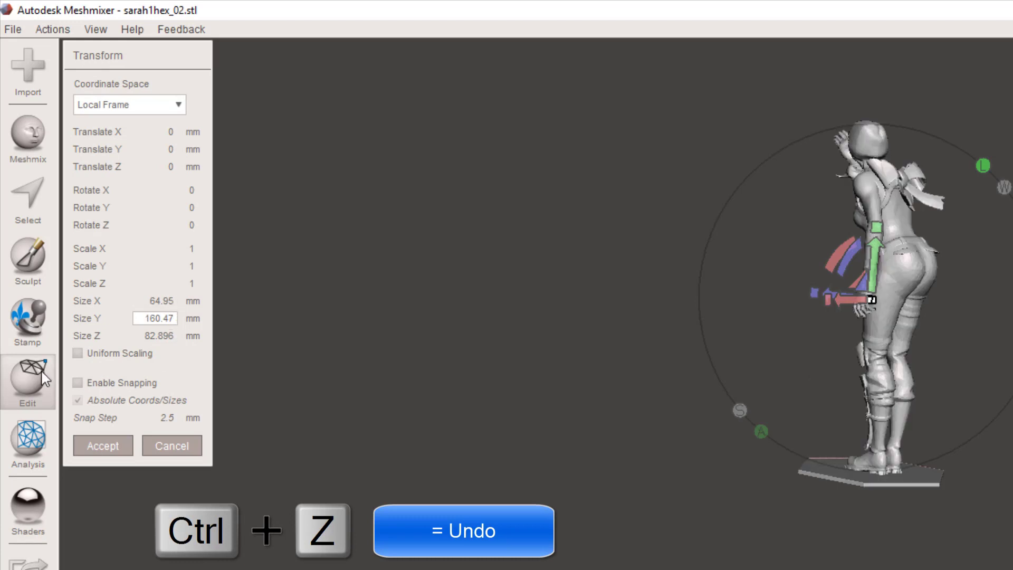
drag(142, 318, 190, 318)
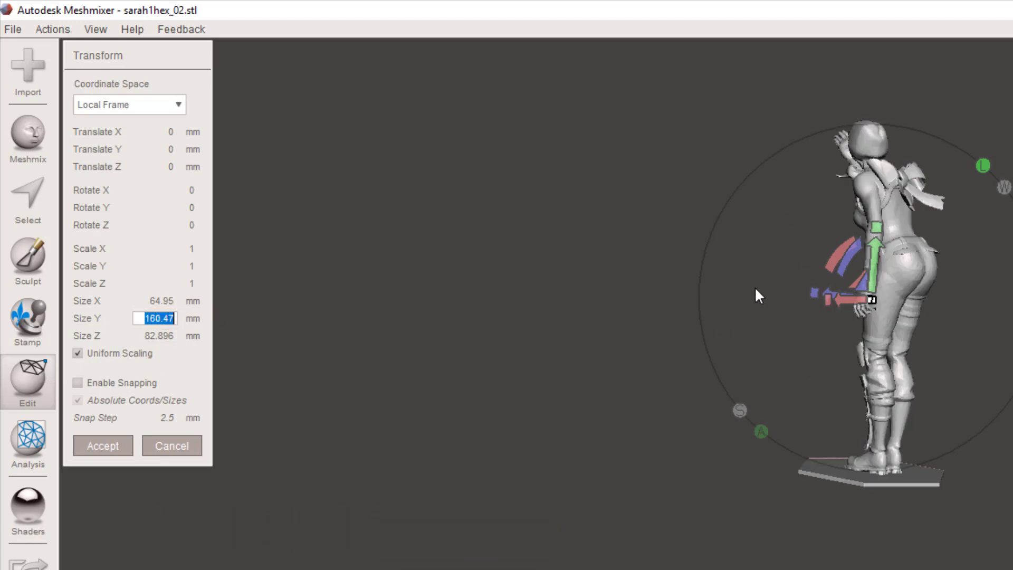
text(80)
key(Return)
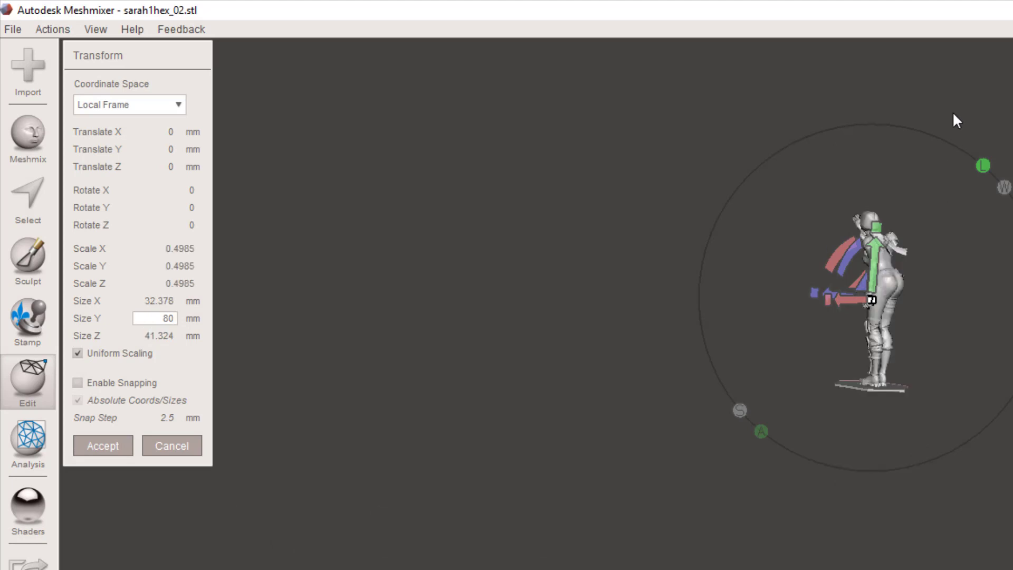
right_drag(304, 344, 782, 276)
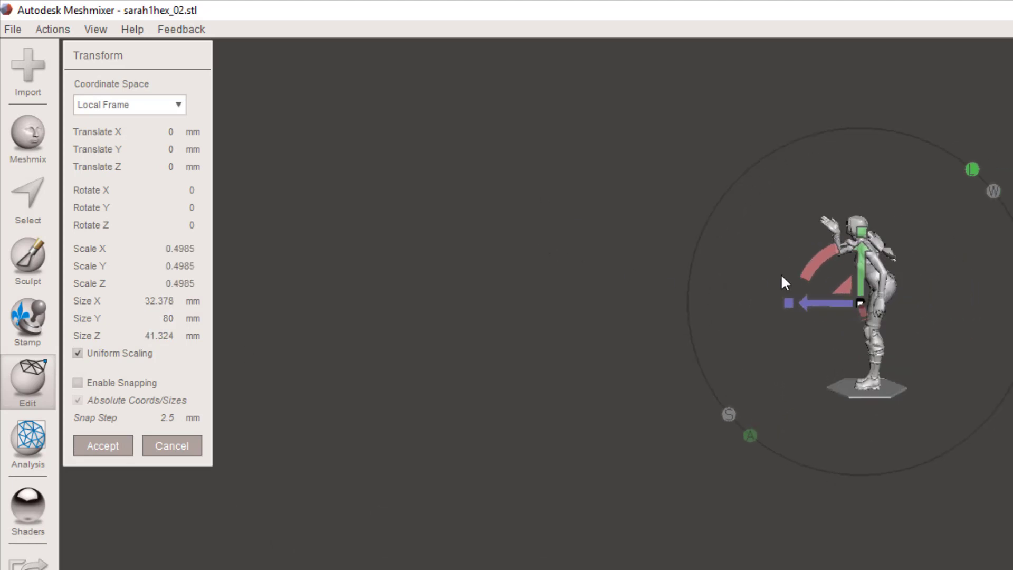
right_drag(955, 55, 913, 46)
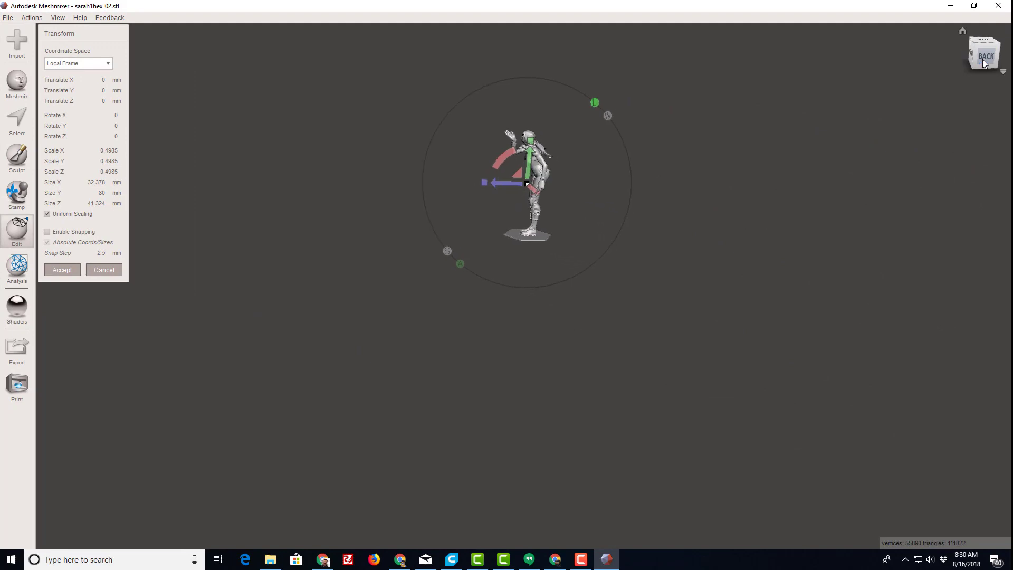
click(977, 45)
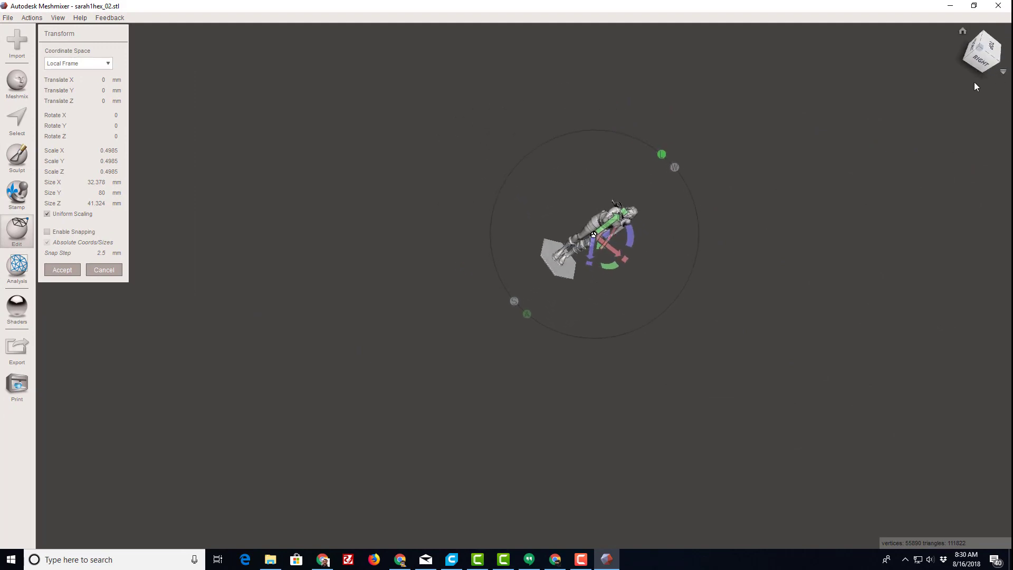
Accept the 80 mm scaling and start the Overhangs analysis
click(977, 45)
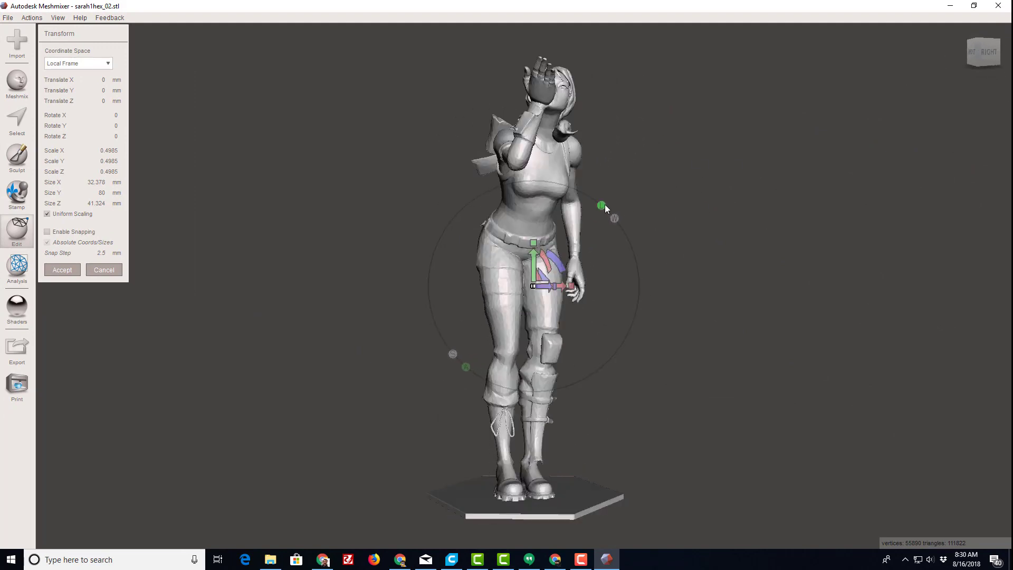
click(61, 270)
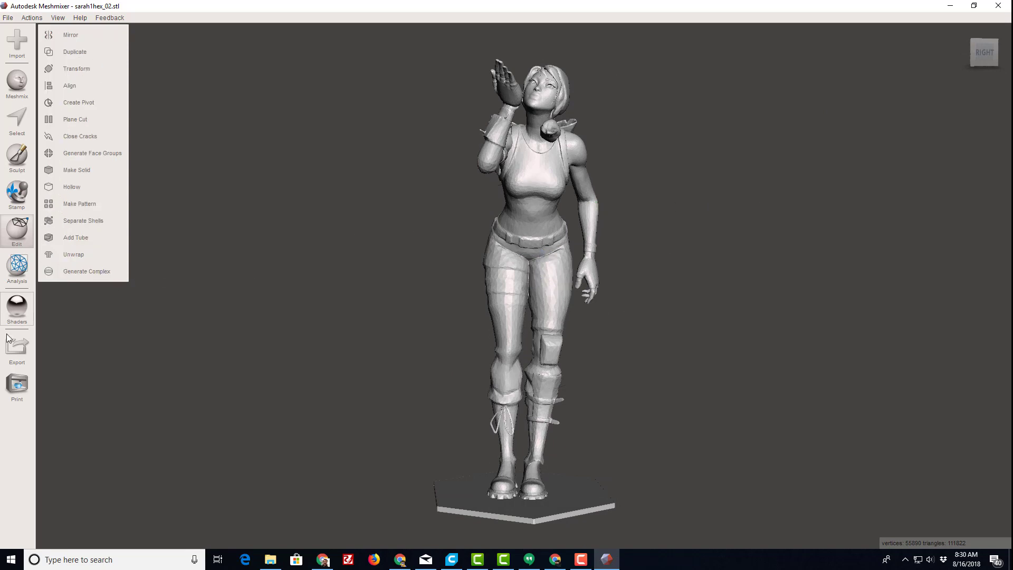
click(15, 283)
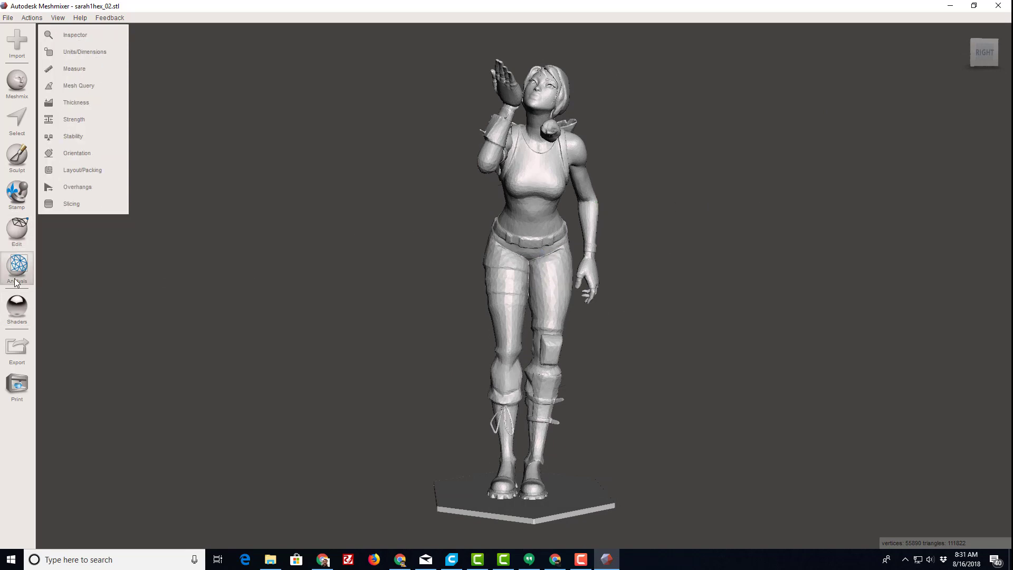
click(61, 192)
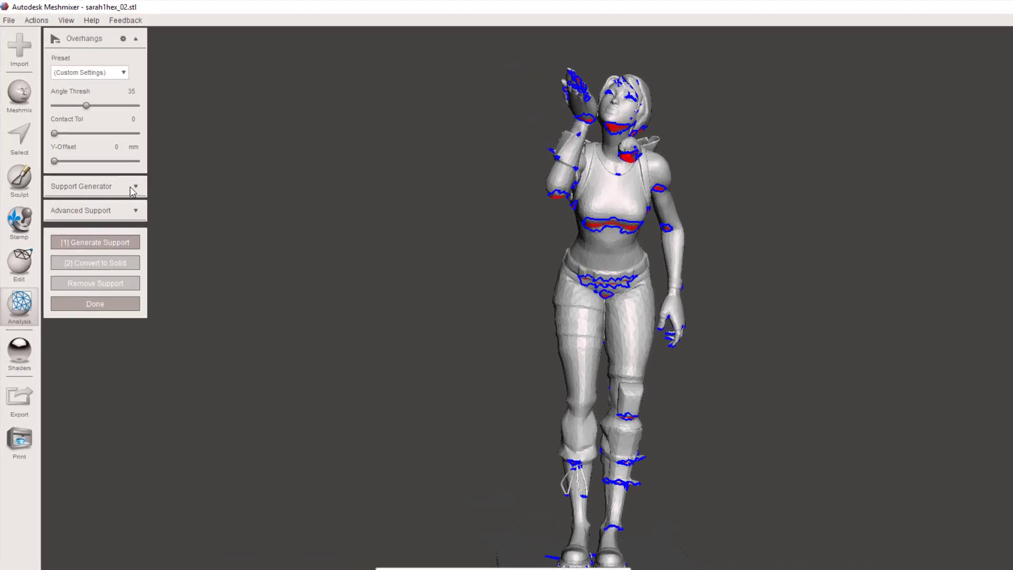
Save the current support settings as a new preset named 4mma
click(135, 186)
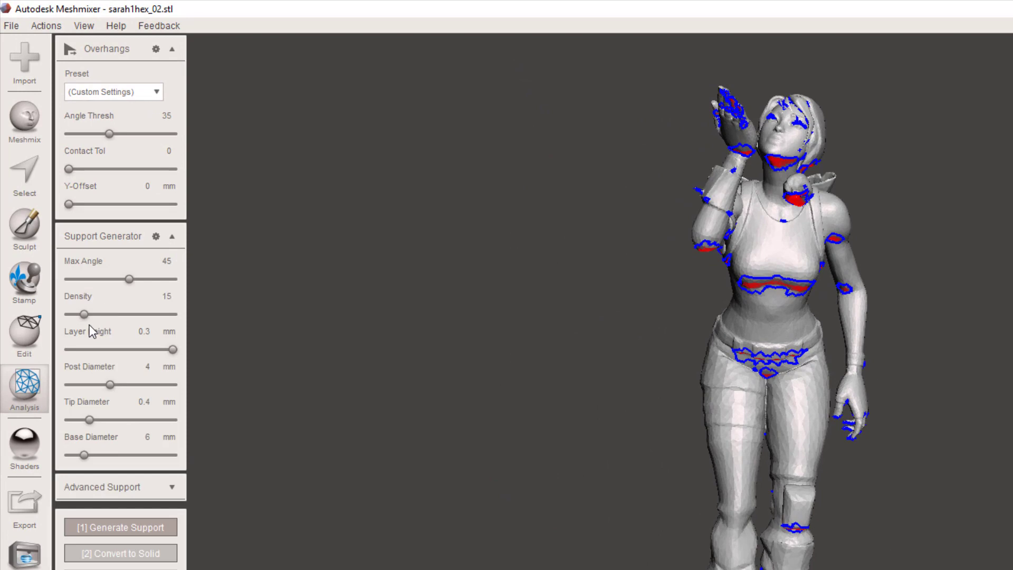
click(156, 93)
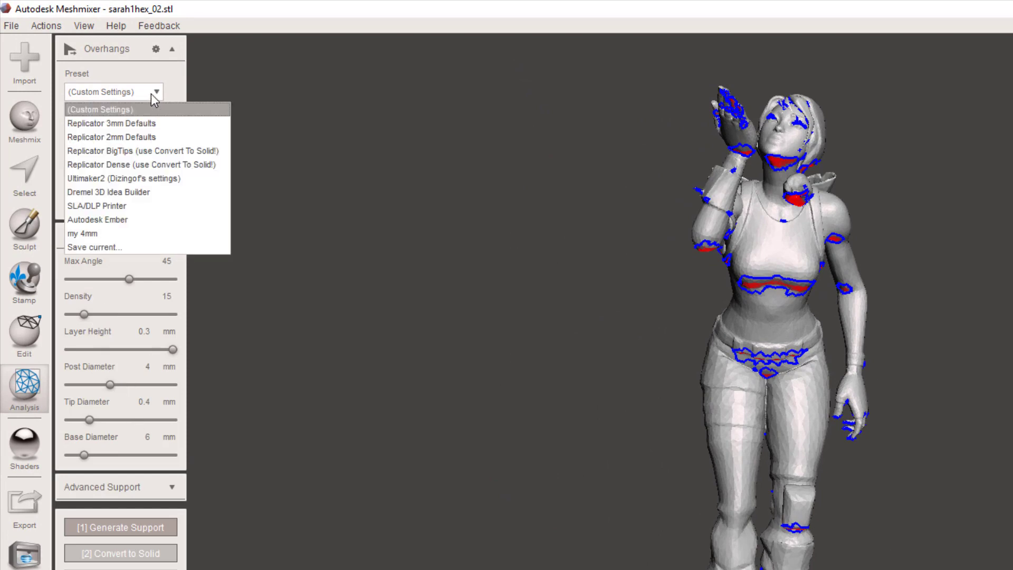
click(111, 247)
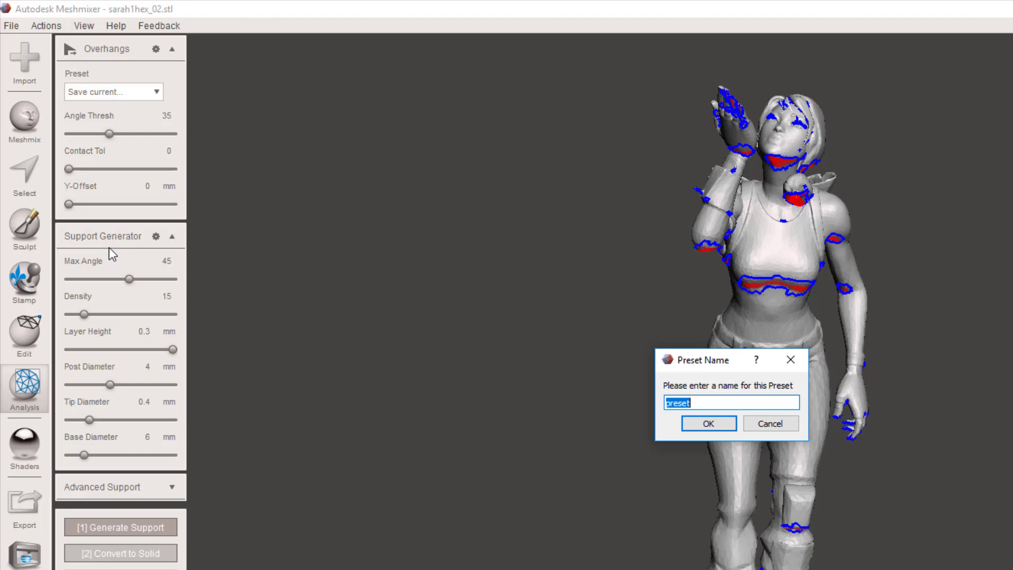
click(697, 402)
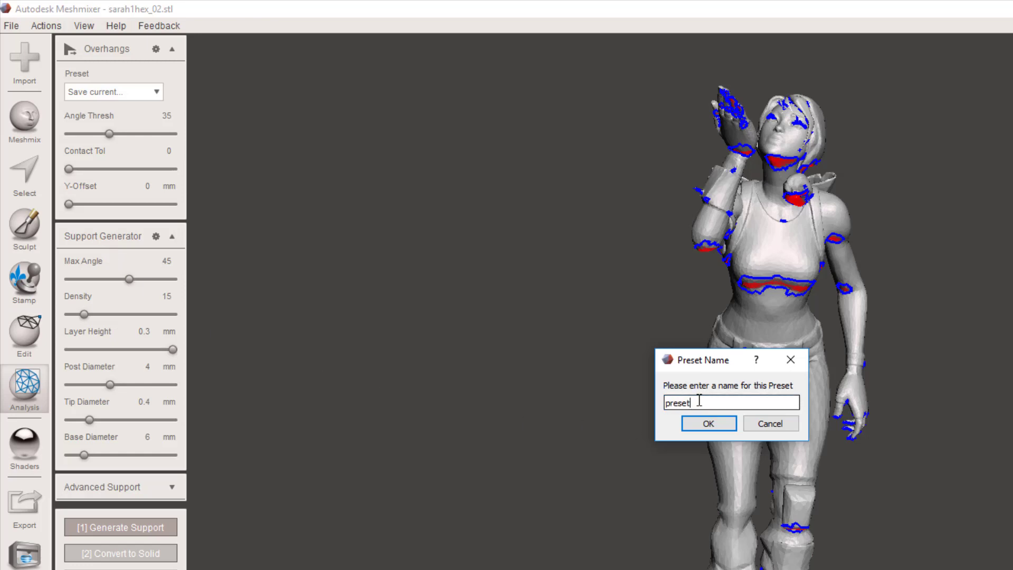
double_click(698, 402)
text(4mm)
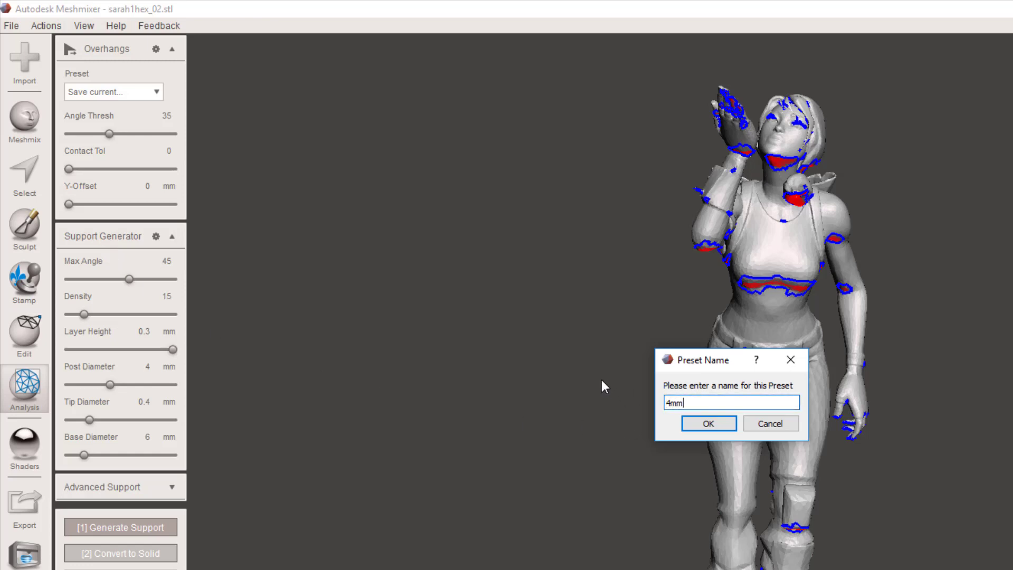
text(a)
click(707, 424)
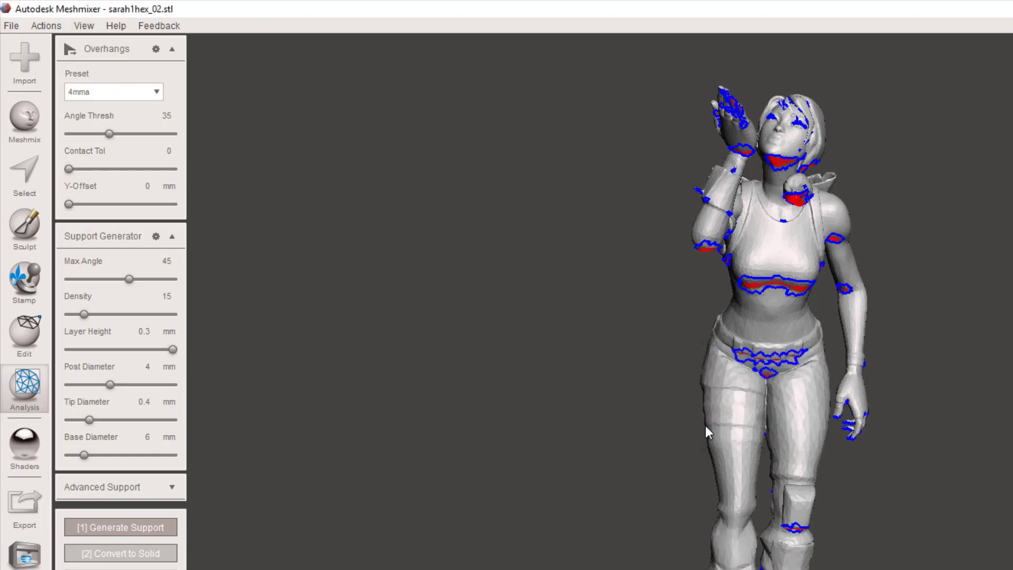
Generate tree supports with the 4mma settings and orbit to inspect them from back and sides
right_drag(897, 411, 918, 322)
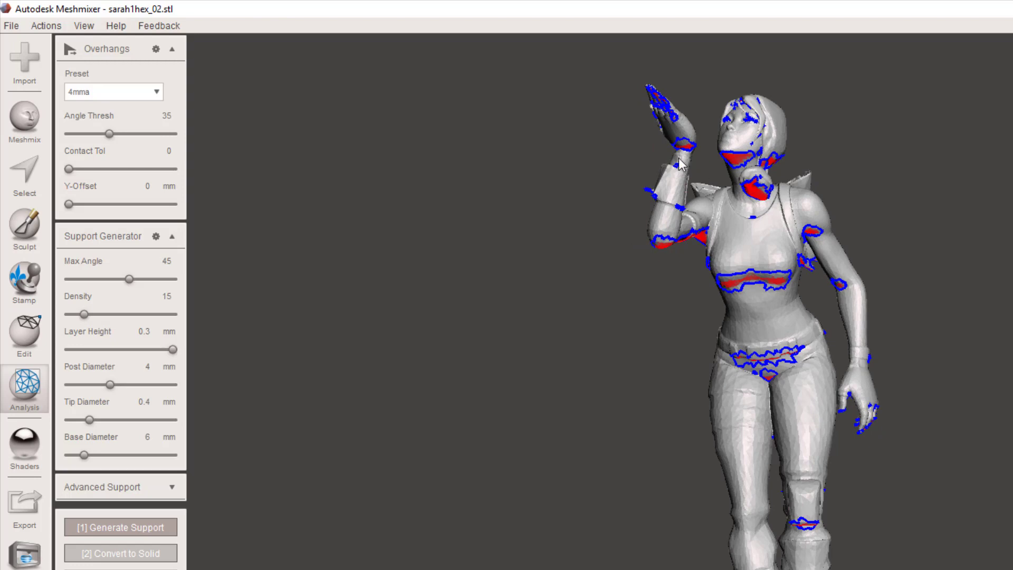
right_drag(786, 445, 583, 464)
click(92, 528)
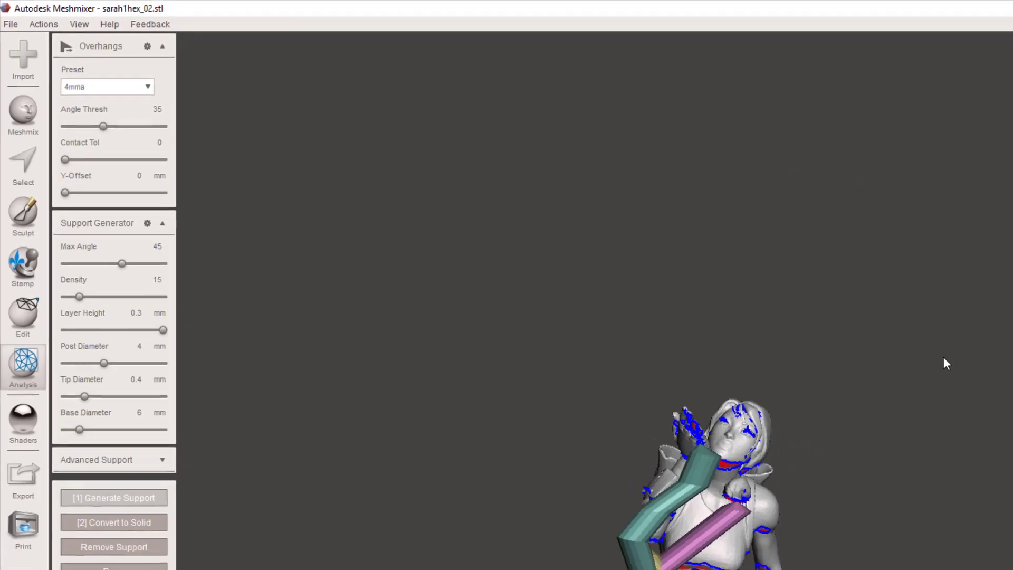
right_drag(941, 477, 680, 569)
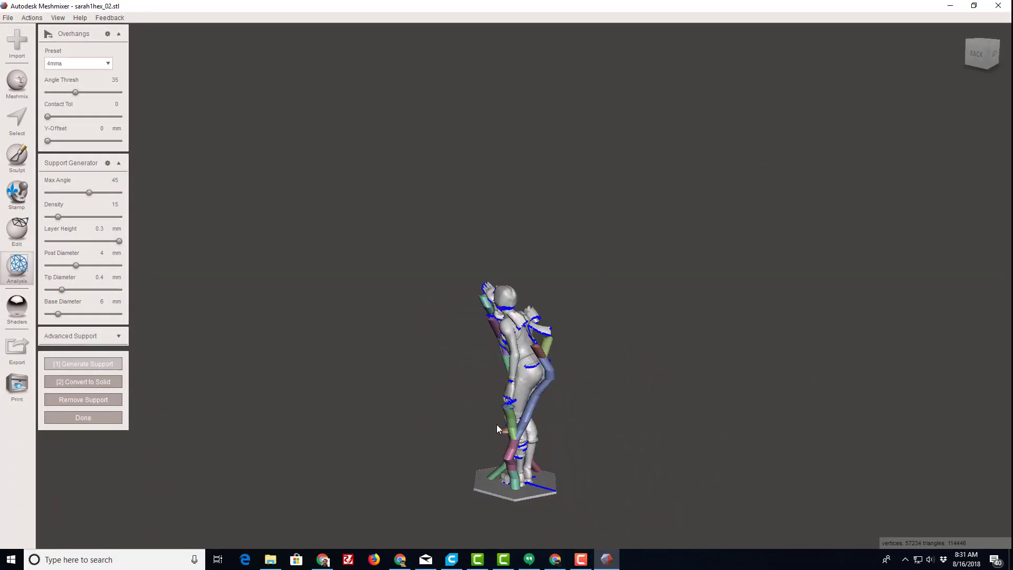
right_drag(497, 428, 493, 515)
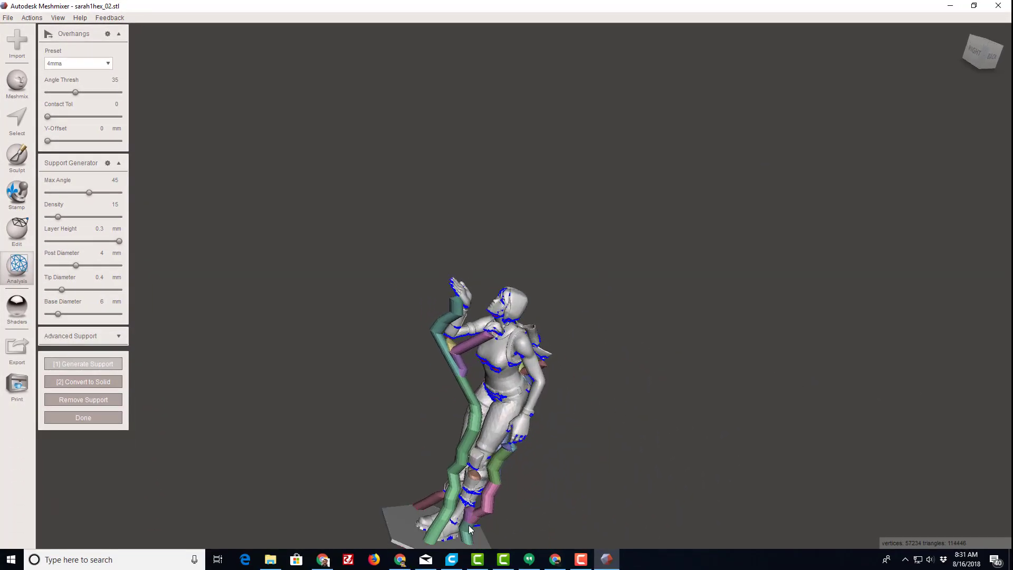
right_drag(418, 473, 286, 386)
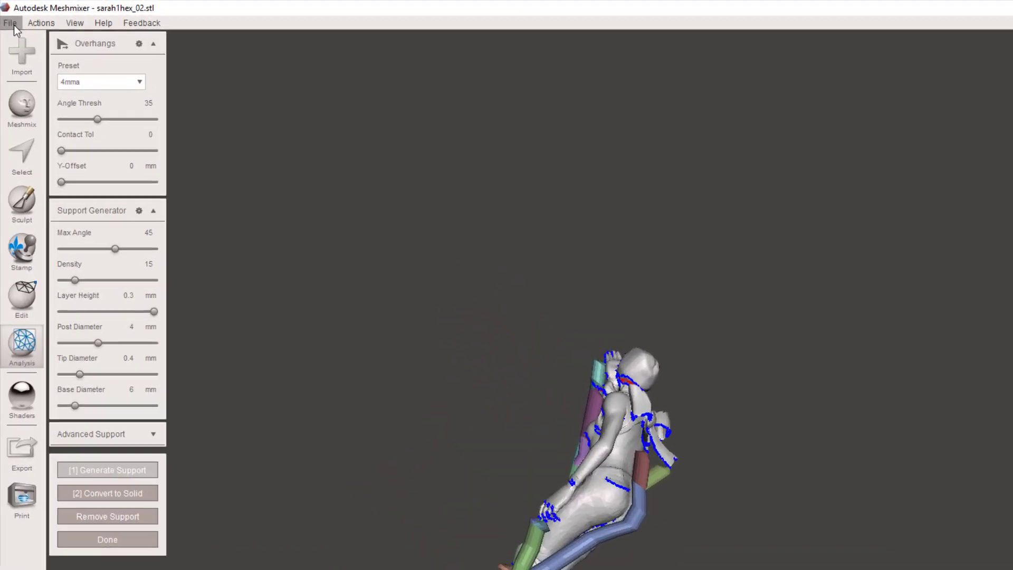
Export the supported mesh as binary STL named 'supported_sarah1hex_02.stl'
click(8, 17)
click(12, 264)
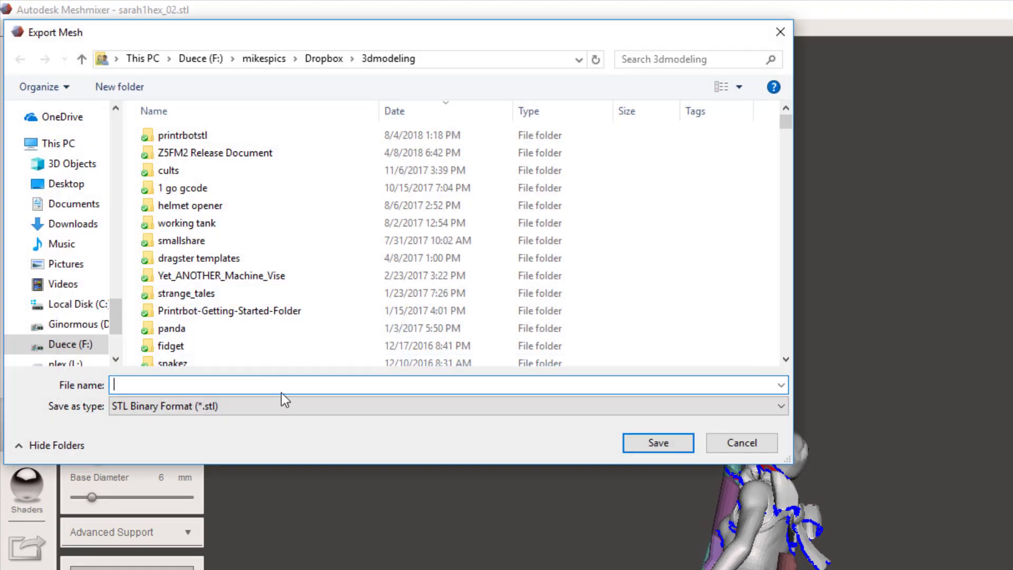
scroll(218, 344, down, 7)
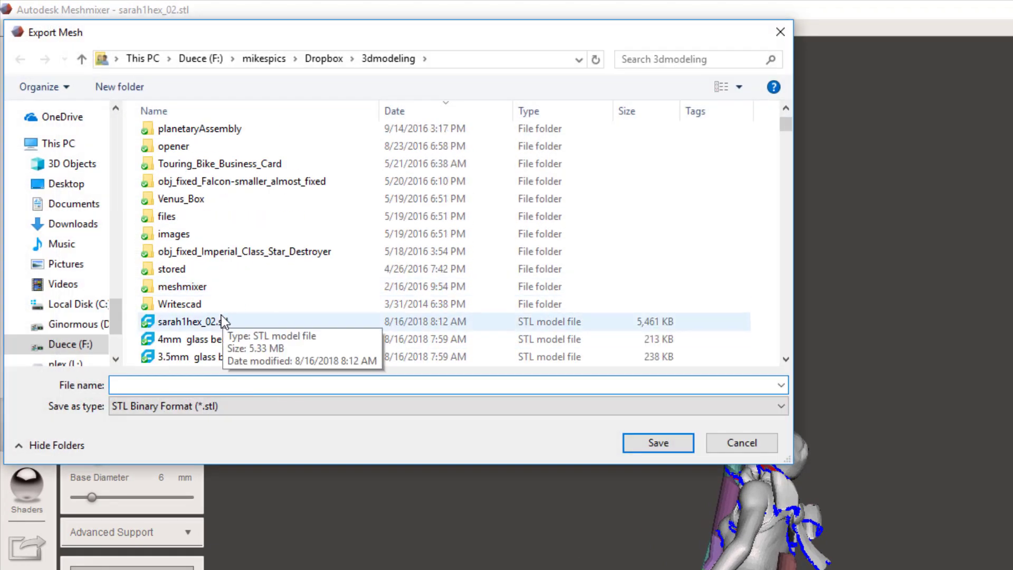
click(211, 321)
click(114, 385)
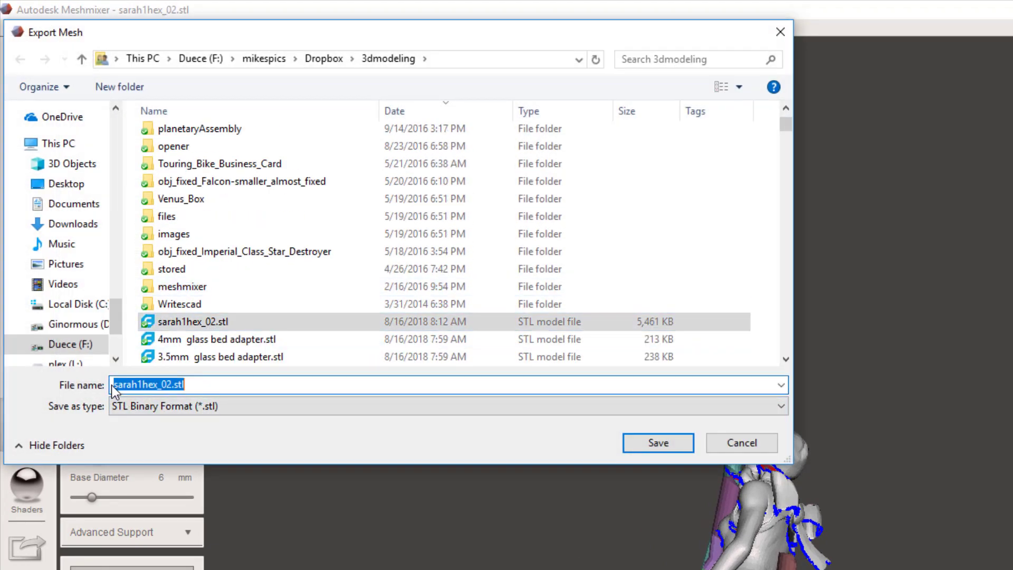
click(114, 385)
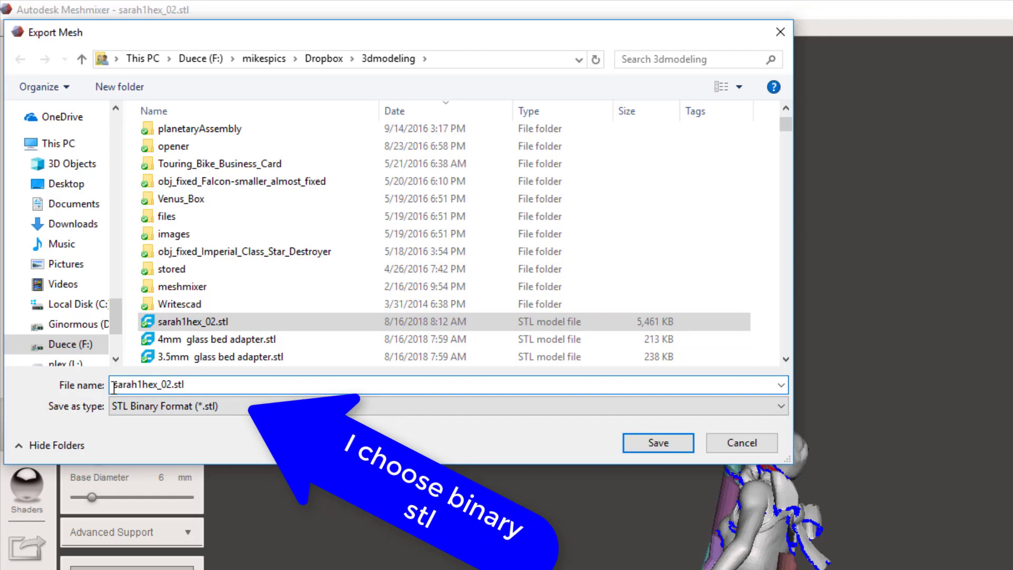
text(supported_)
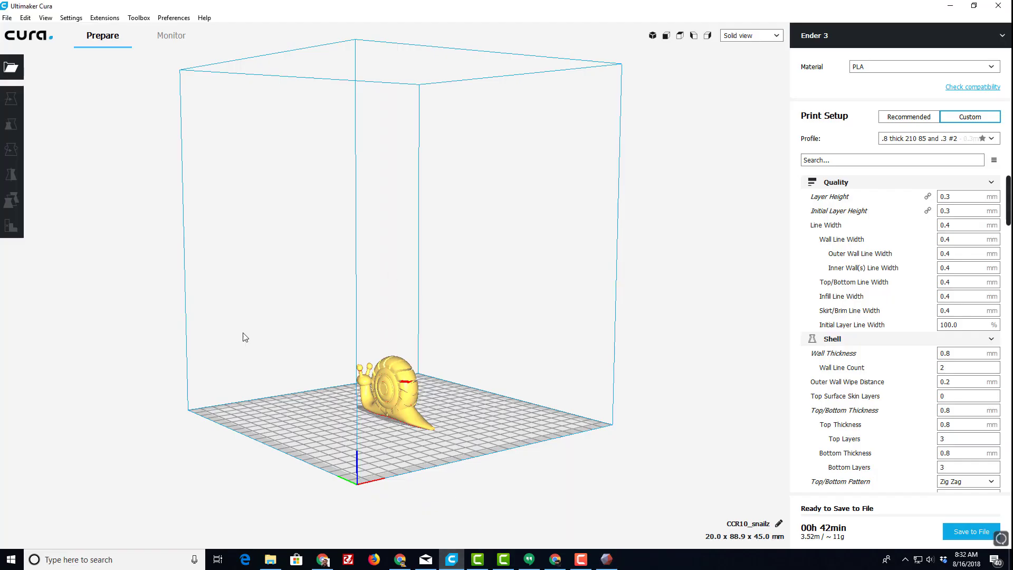
Select the snail model on Cura's build plate and orbit around the supported figure
click(393, 407)
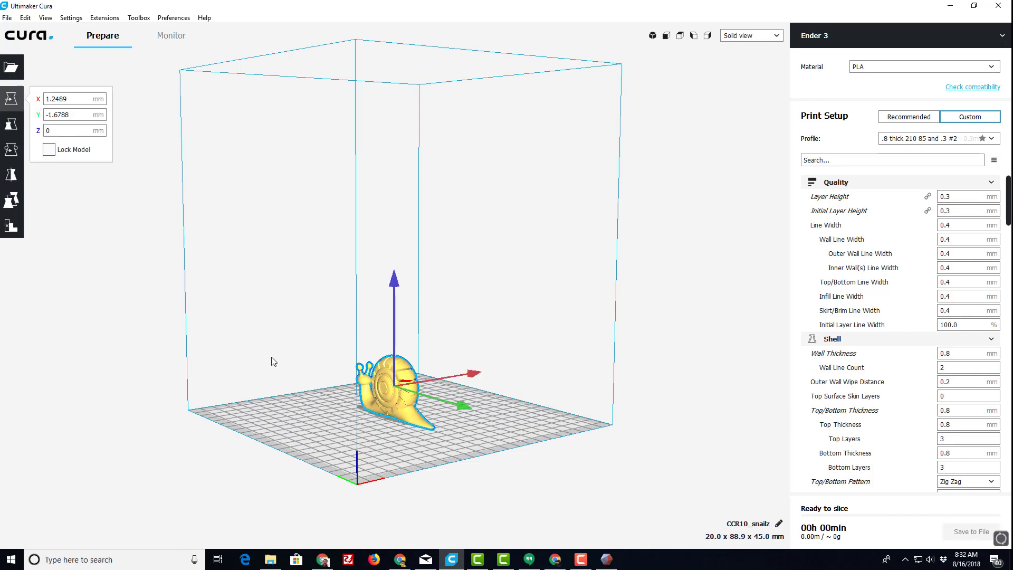
click(476, 438)
click(407, 417)
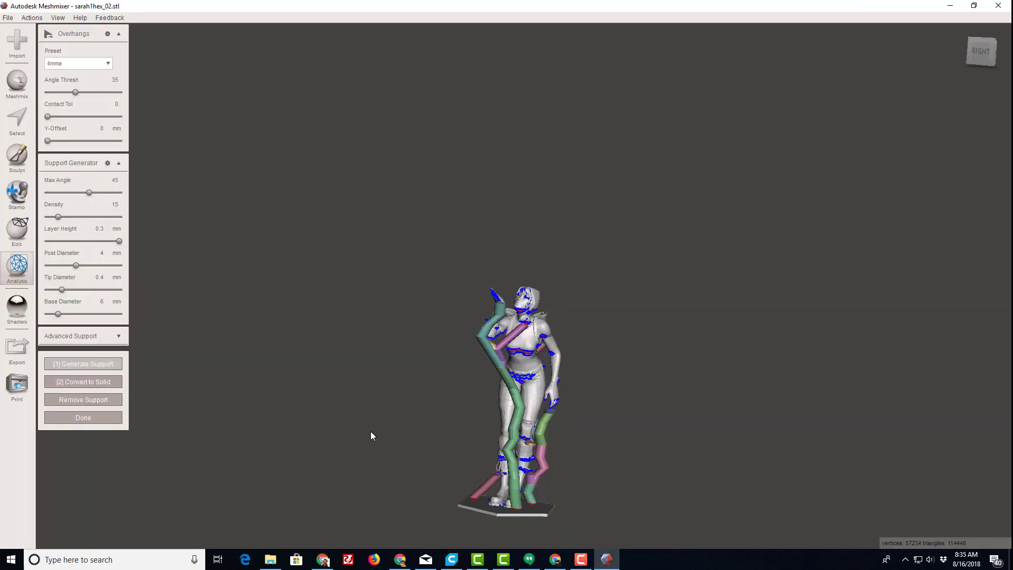
right_drag(370, 432, 445, 453)
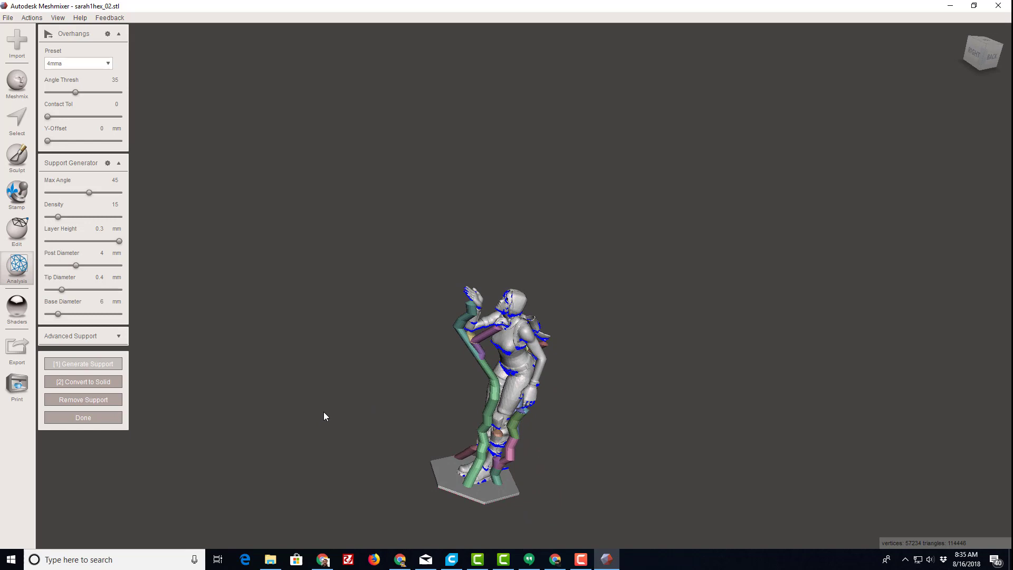
Switch to the Sculpt tool with S and show the sculpting brushes and falloff choices
key(s)
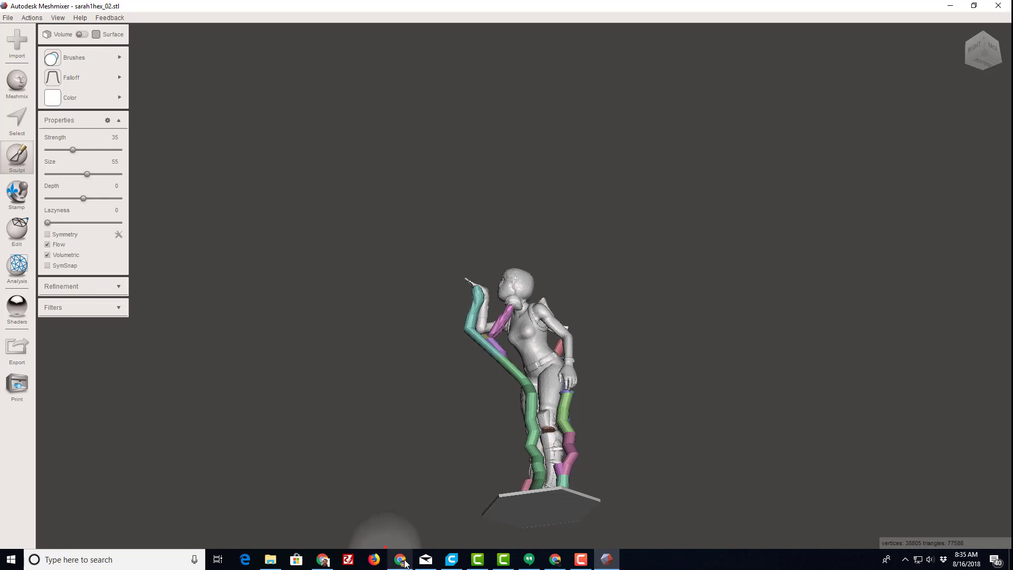
right_drag(302, 323, 421, 334)
scroll(402, 330, up, 2)
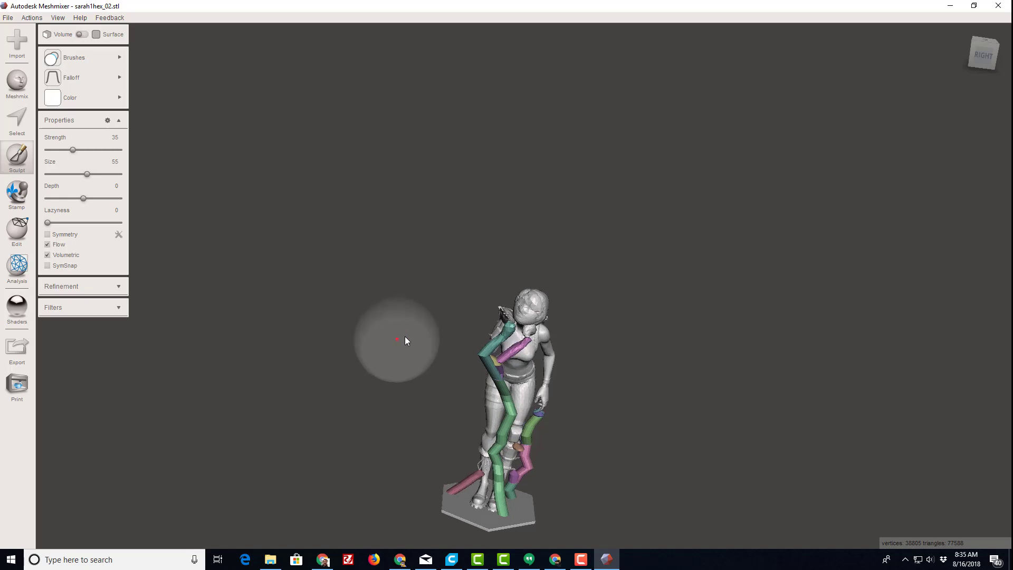
click(108, 59)
click(124, 80)
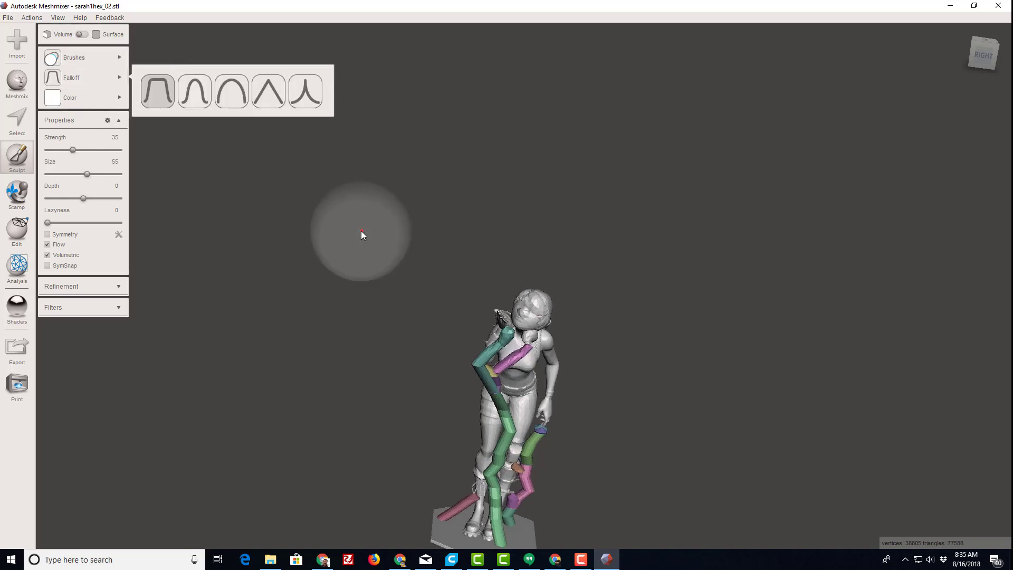